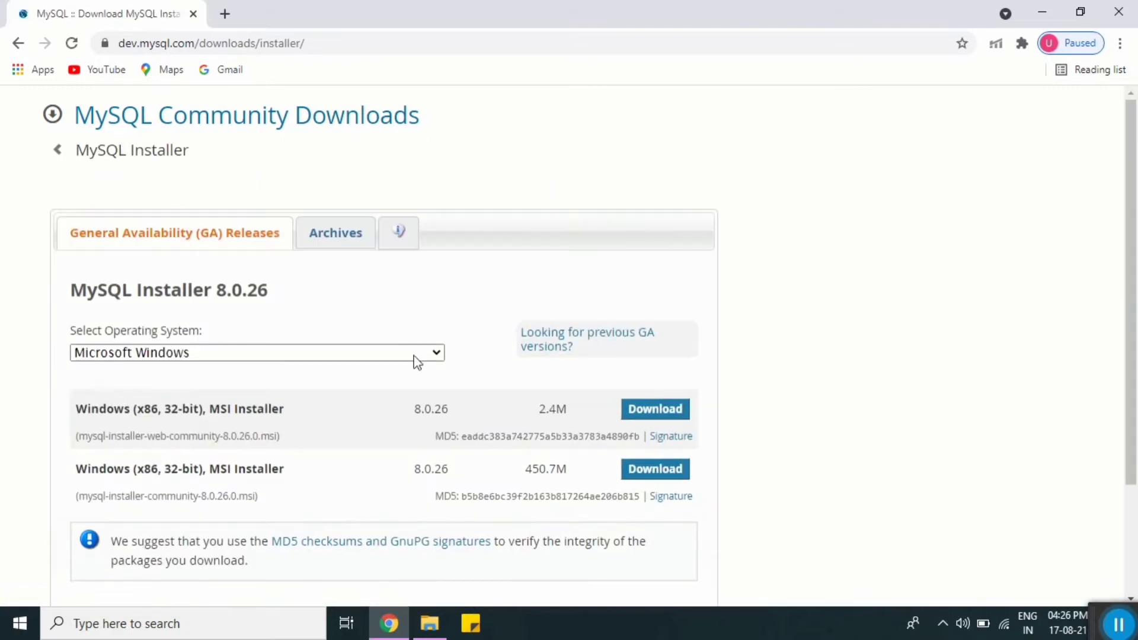
Step: Download the 2.4M web community installer without signing in and open mysql-installer-web-community-8.0.26.0.msi
{"action": "scroll", "coordinate": [390, 267], "scroll_direction": "down", "scroll_amount": 2}
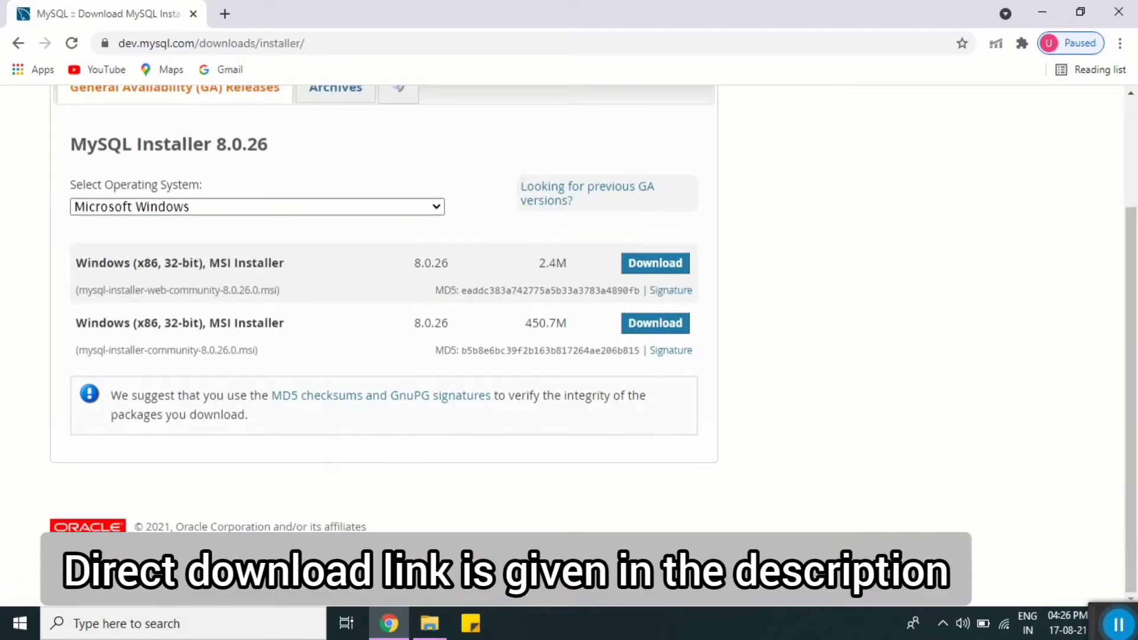
{"action": "left_click", "coordinate": [665, 274]}
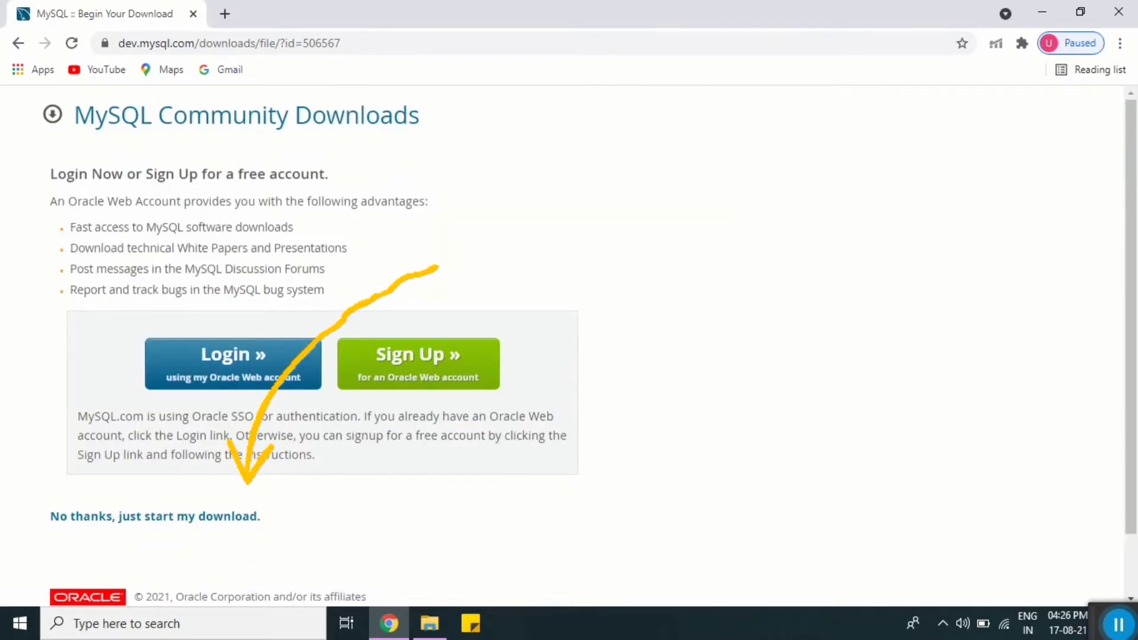
{"action": "left_click", "coordinate": [193, 519]}
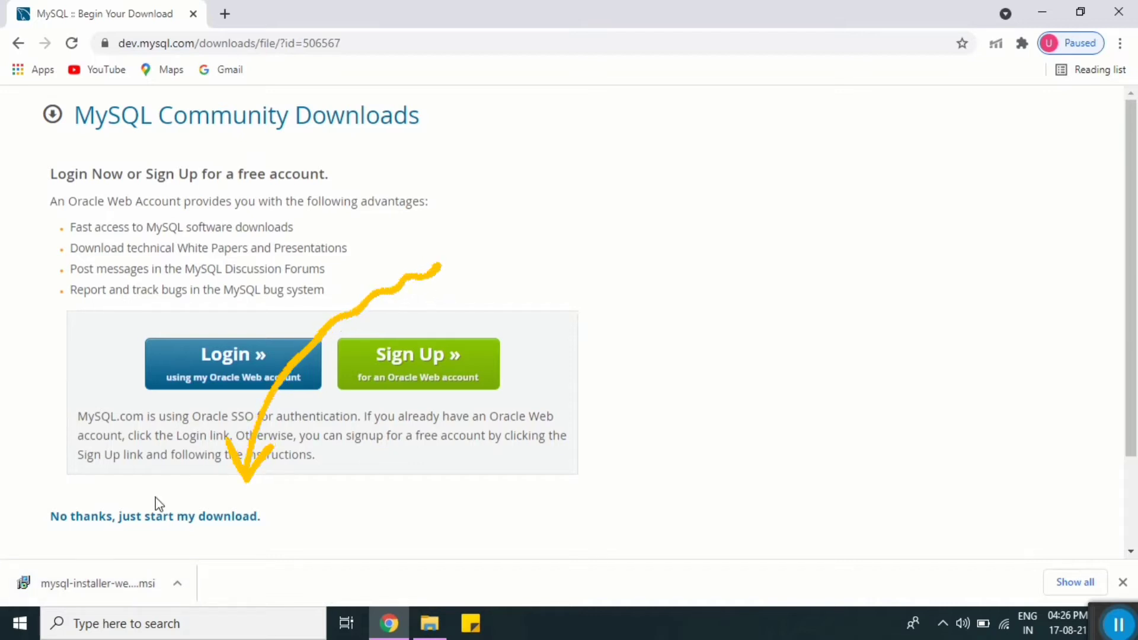
{"action": "left_click", "coordinate": [103, 584]}
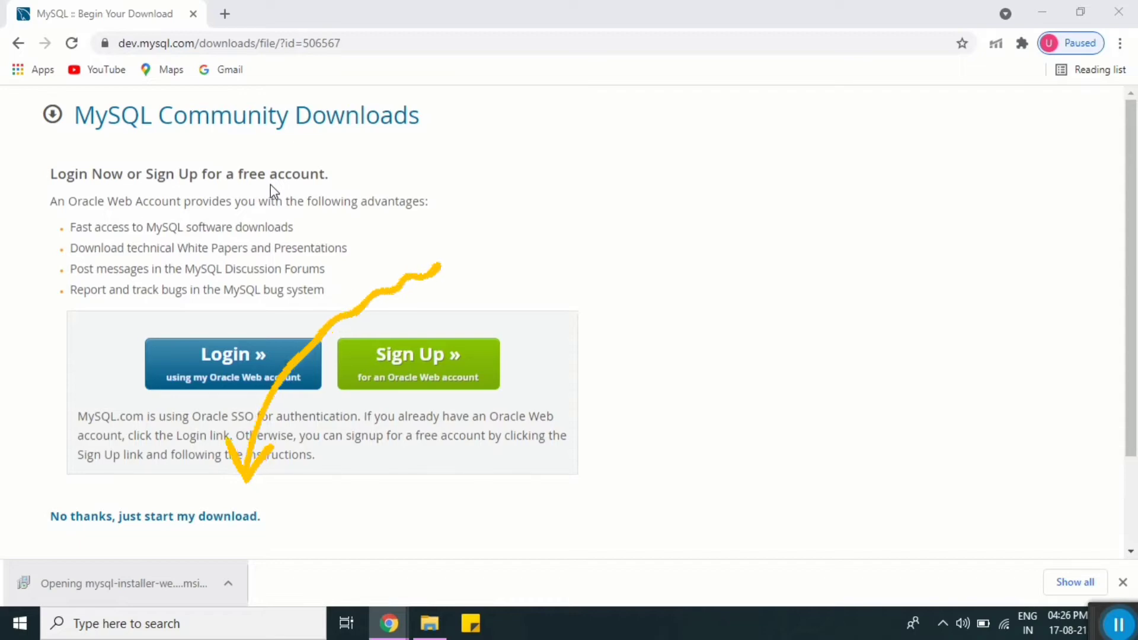
{"action": "left_click", "coordinate": [321, 320]}
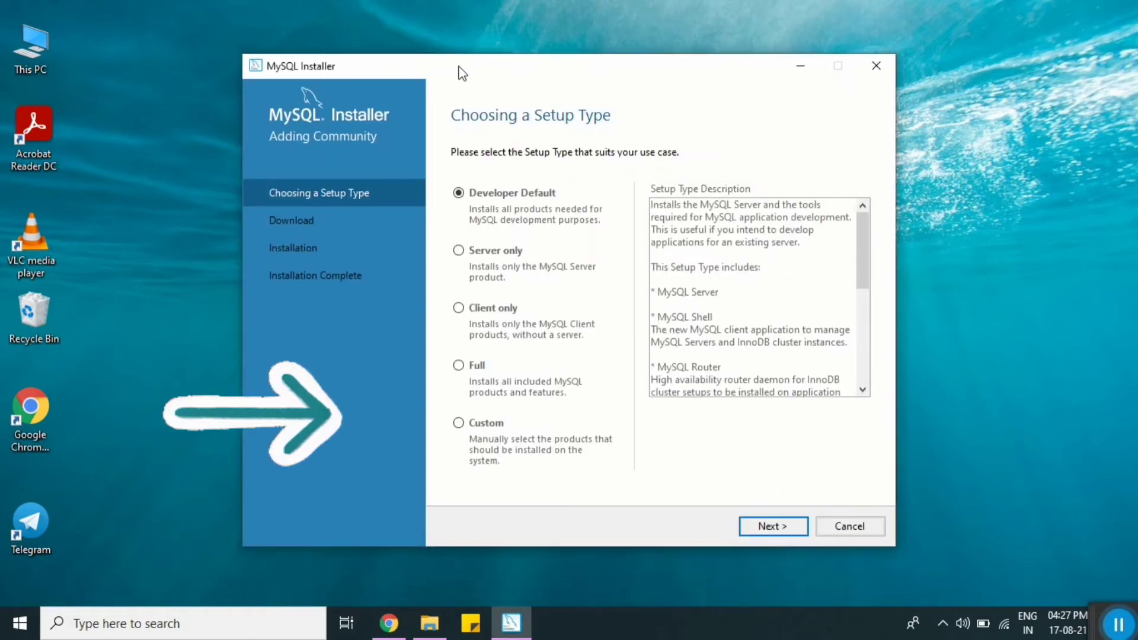
Step: Pick the Custom setup type so a Select Products step is added
{"action": "left_click_drag", "start_coordinate": [463, 63], "coordinate": [388, 43]}
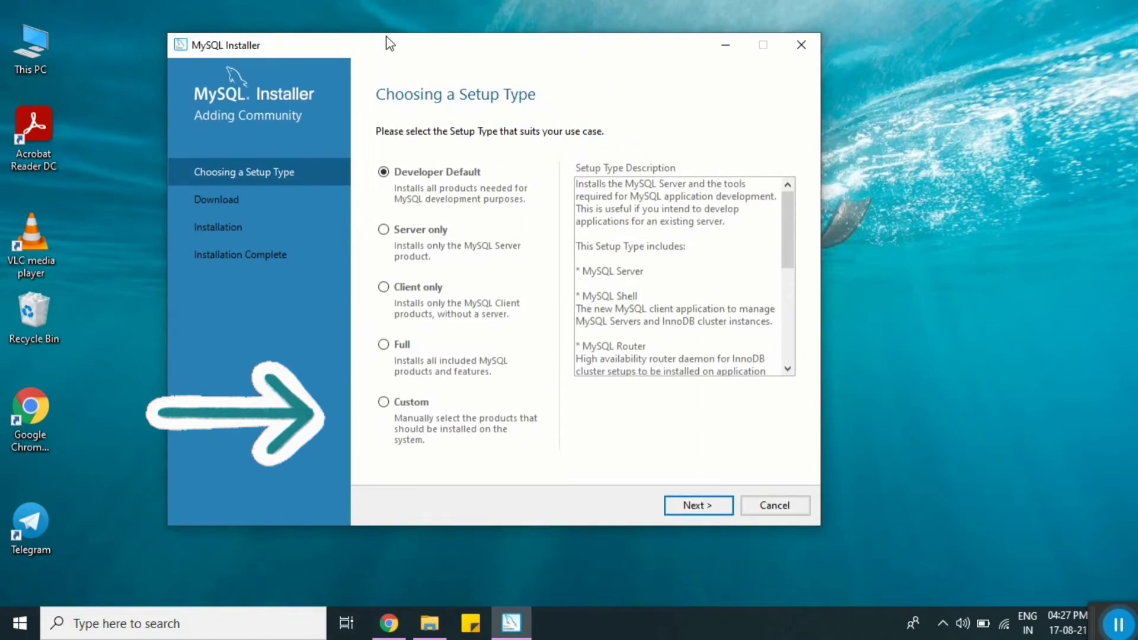
{"action": "left_click", "coordinate": [383, 403]}
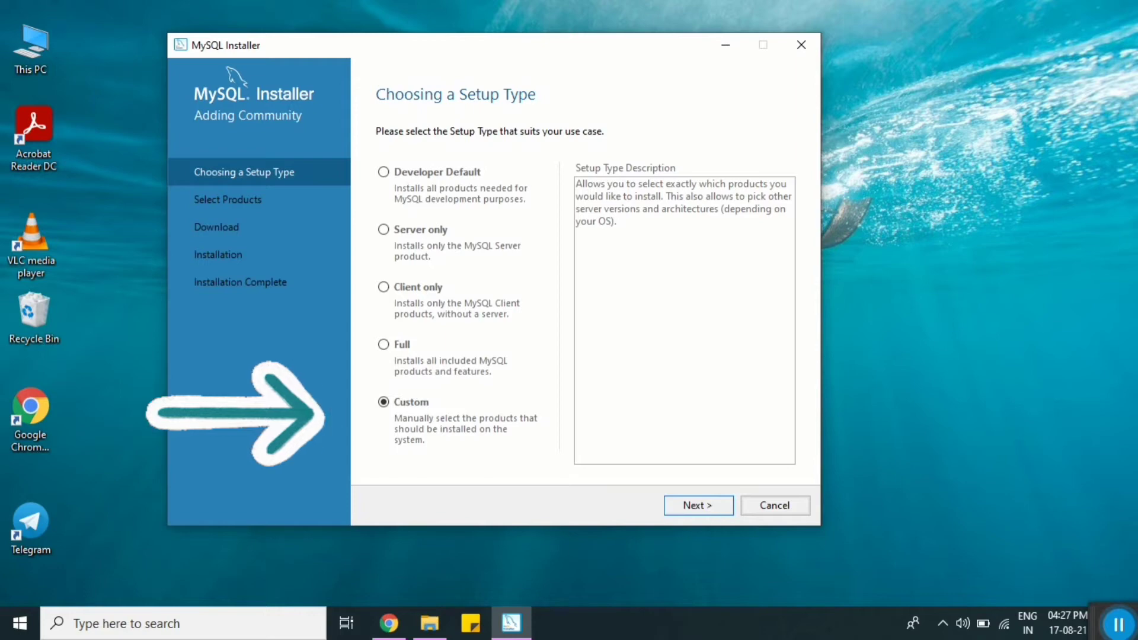
{"action": "left_click_drag", "start_coordinate": [525, 53], "coordinate": [564, 27]}
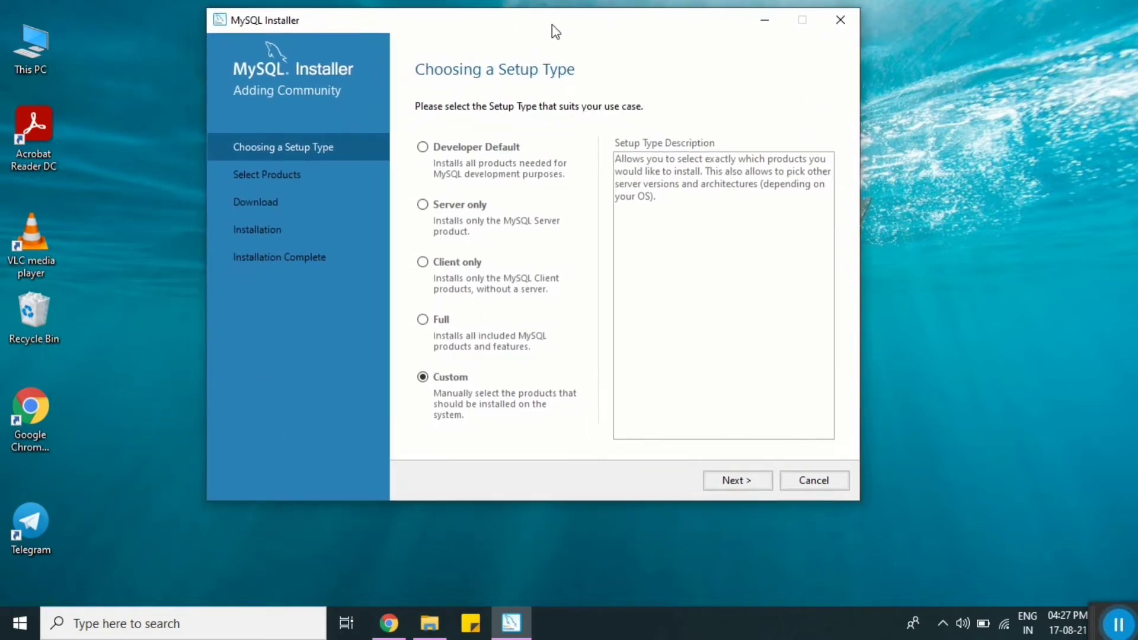
Step: Add MySQL Server 8.0.26 - X64 to the products to install
{"action": "left_click", "coordinate": [757, 483]}
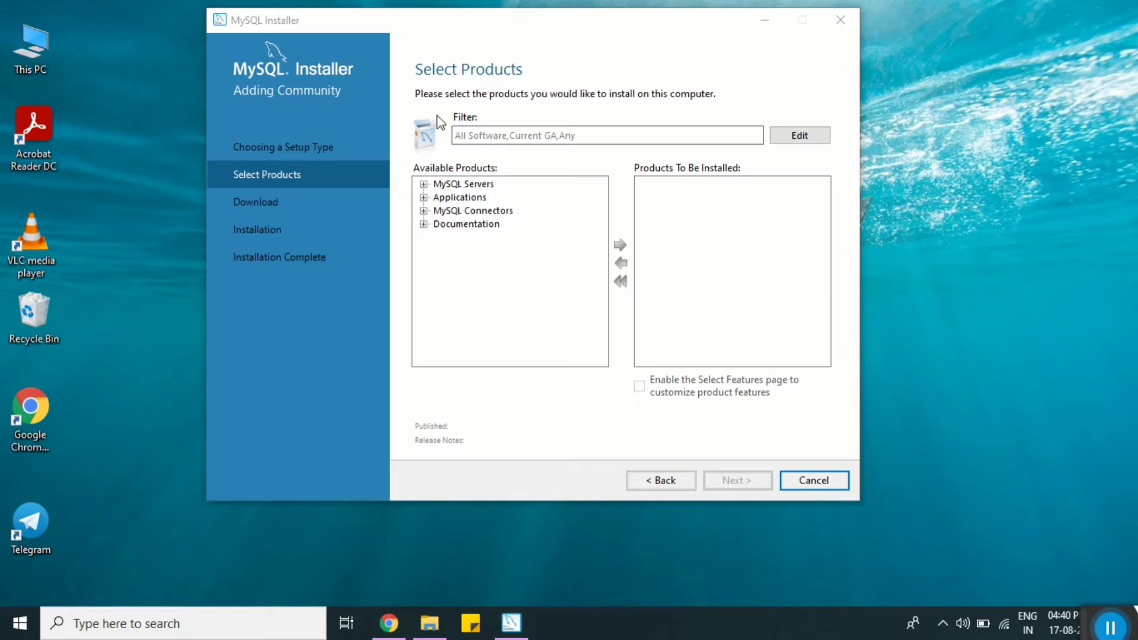
{"action": "left_click", "coordinate": [423, 184]}
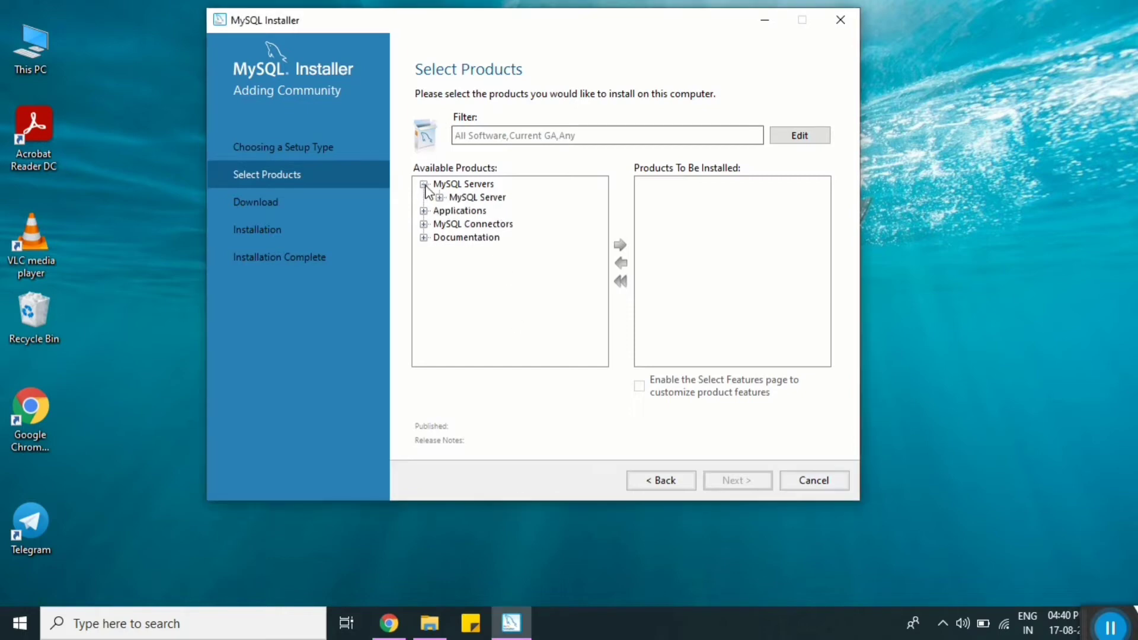
{"action": "left_click", "coordinate": [439, 197]}
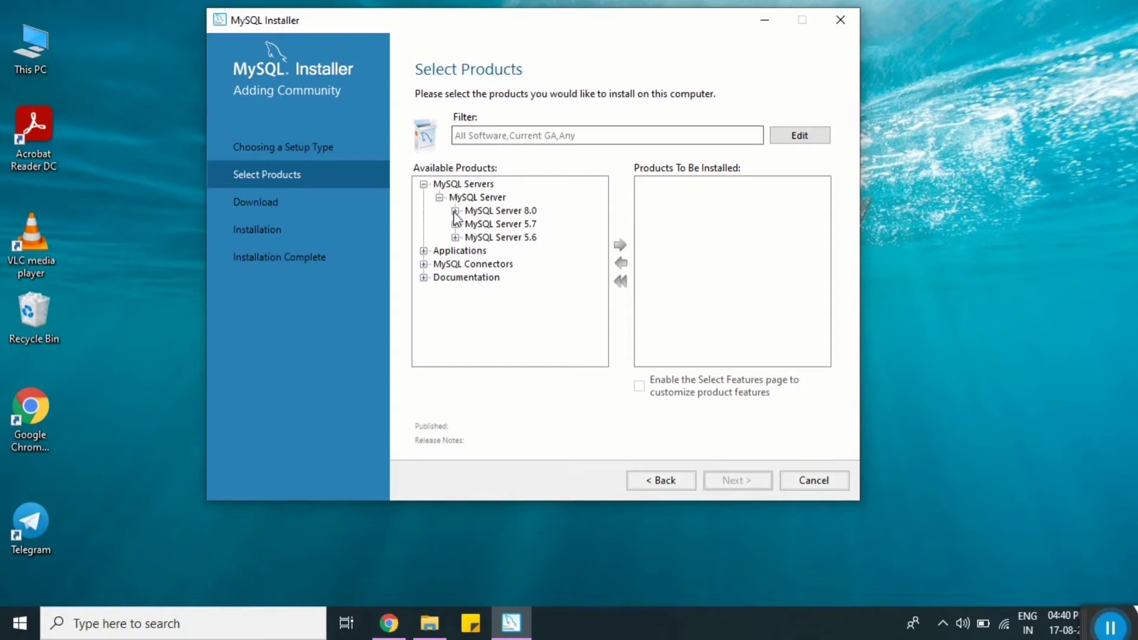
{"action": "left_click", "coordinate": [455, 211]}
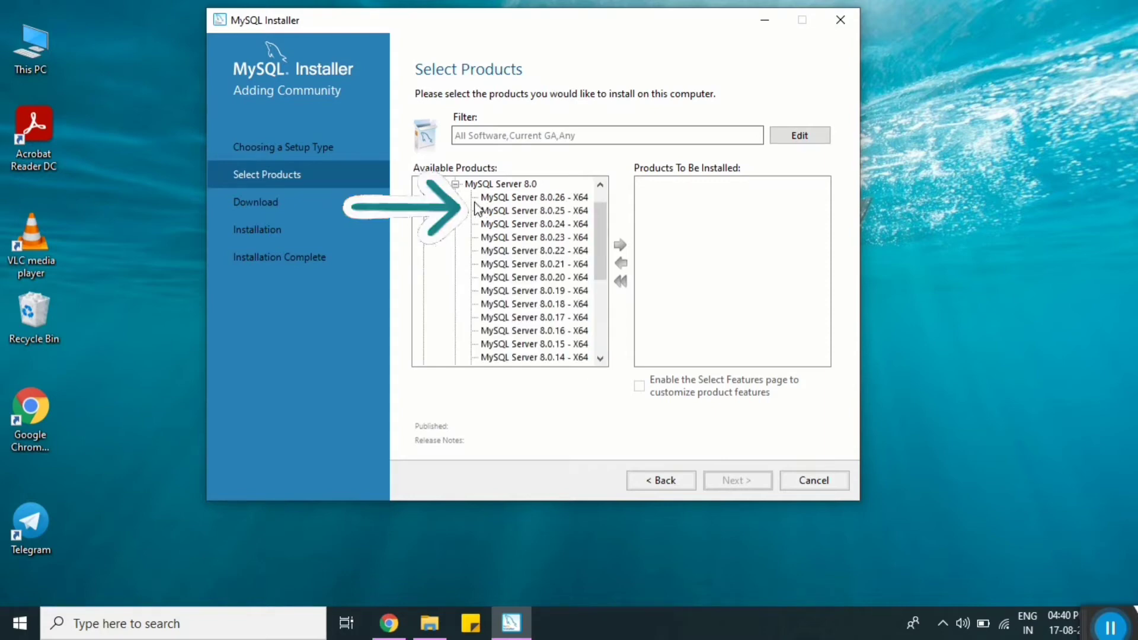
{"action": "left_click", "coordinate": [580, 199]}
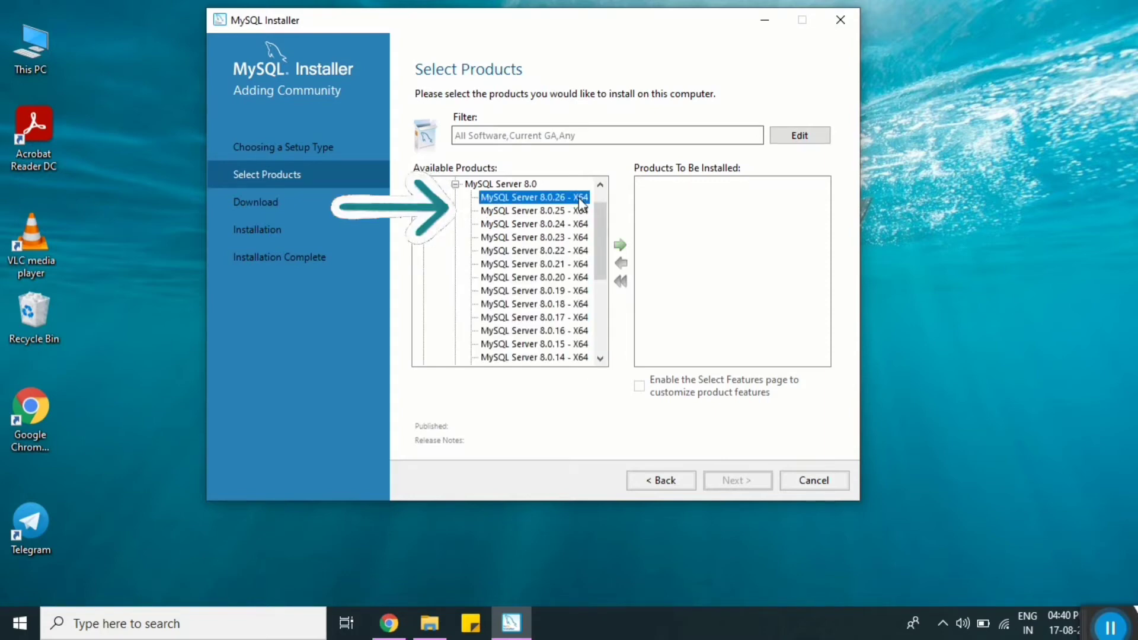
{"action": "left_click", "coordinate": [620, 245]}
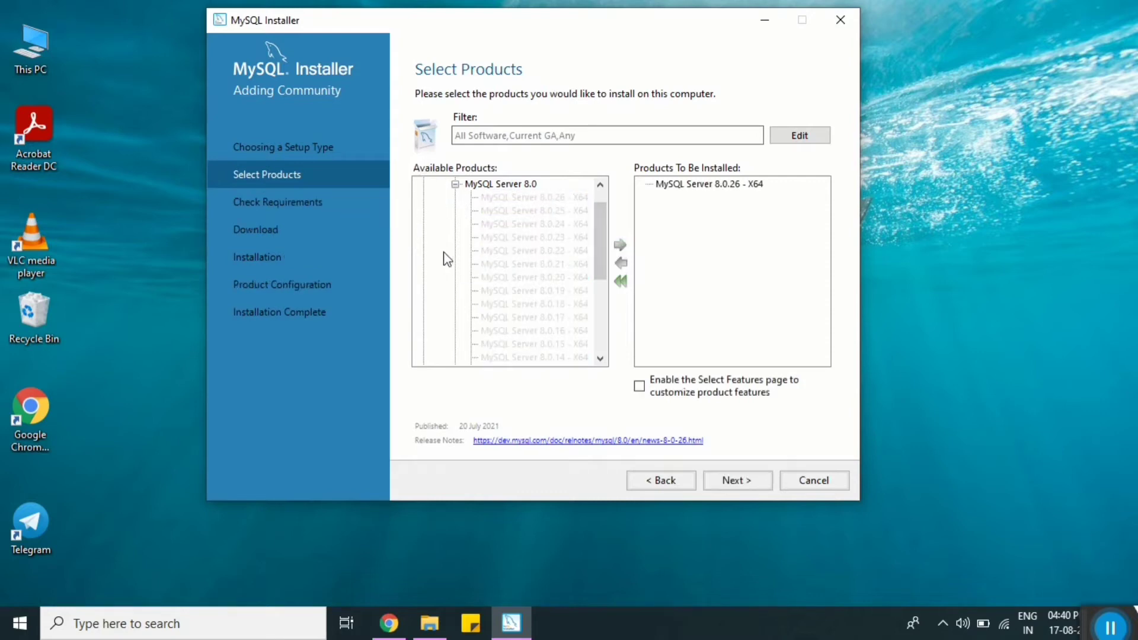
{"action": "scroll", "coordinate": [446, 260], "scroll_direction": "down", "scroll_amount": 5}
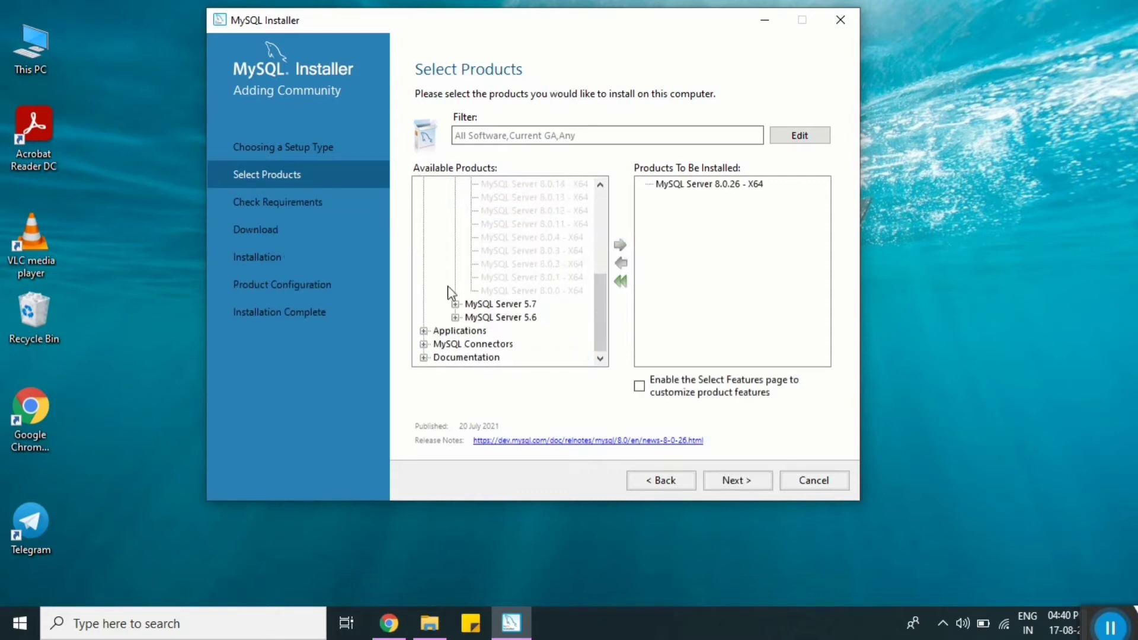
Step: Add MySQL Workbench 8.0.26 from Applications to the install list
{"action": "left_click", "coordinate": [423, 331]}
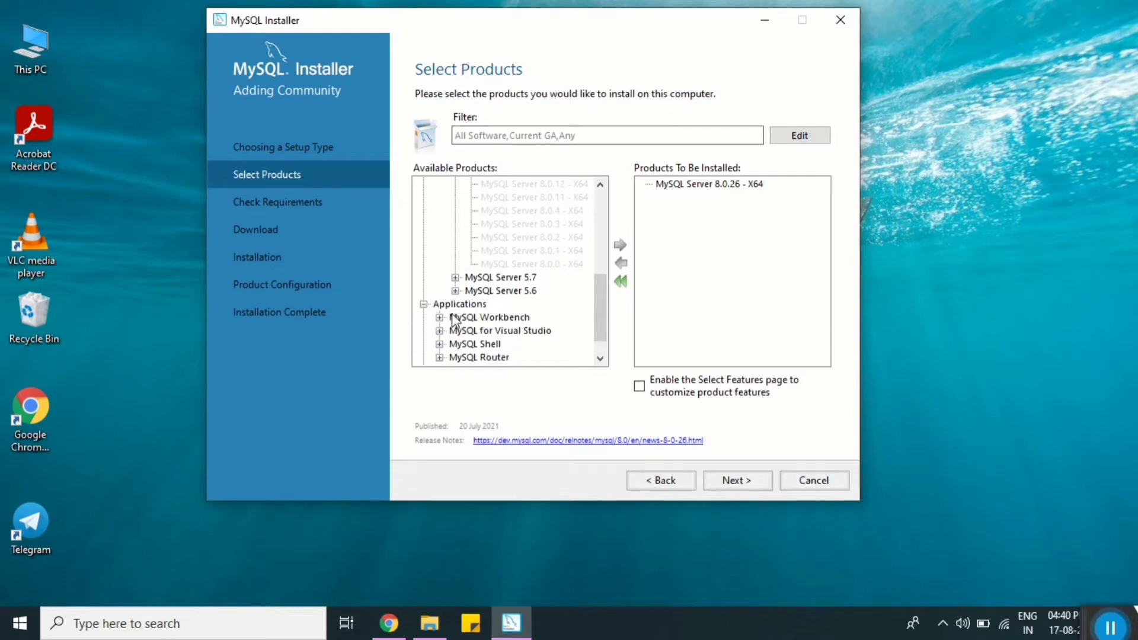
{"action": "left_click", "coordinate": [439, 318]}
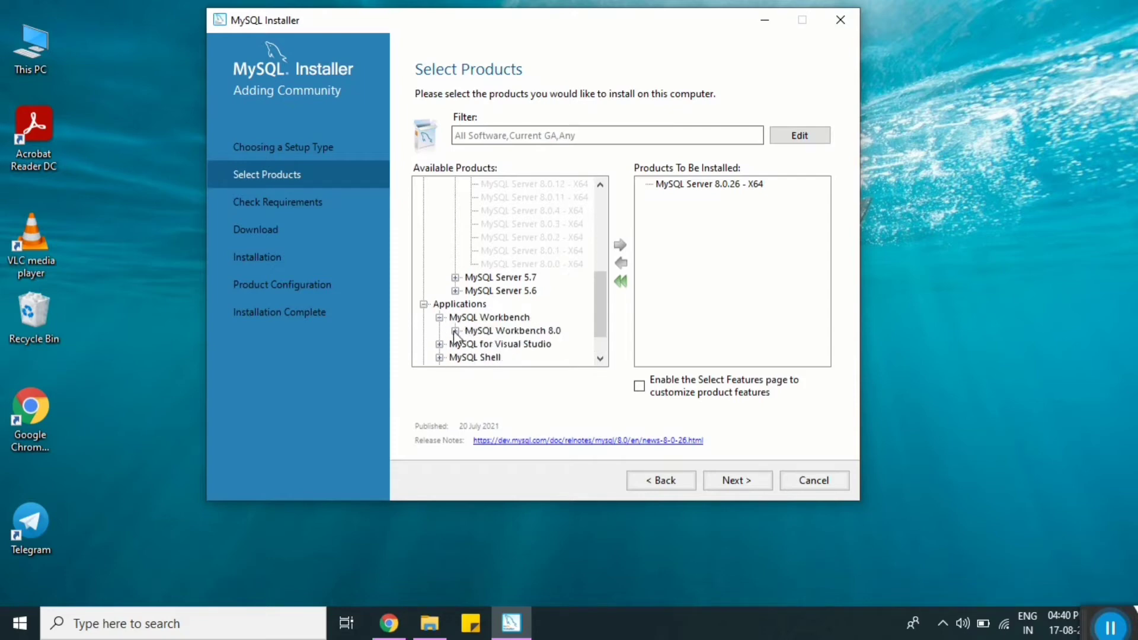
{"action": "left_click", "coordinate": [454, 331]}
{"action": "left_click", "coordinate": [506, 194]}
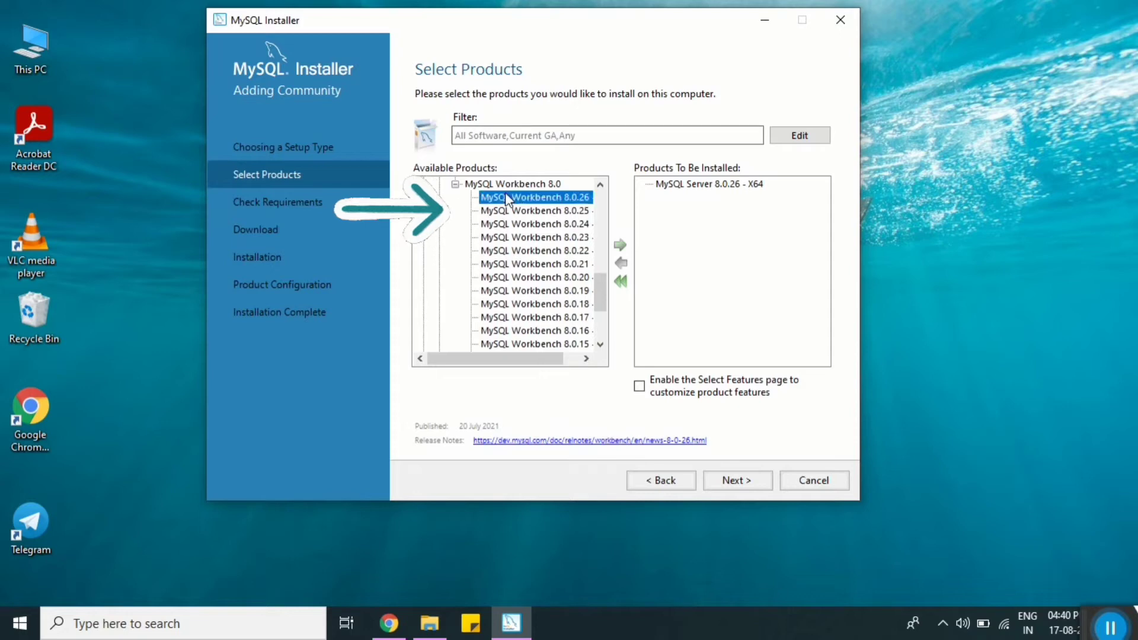
{"action": "left_click", "coordinate": [620, 246]}
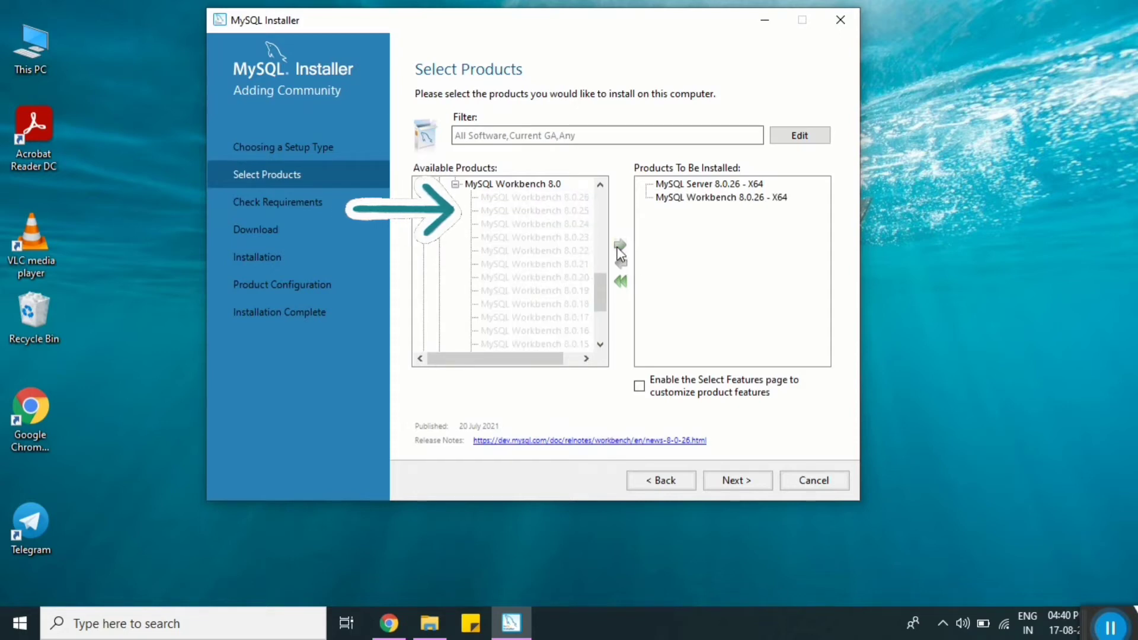
{"action": "scroll", "coordinate": [418, 278], "scroll_direction": "down", "scroll_amount": 5}
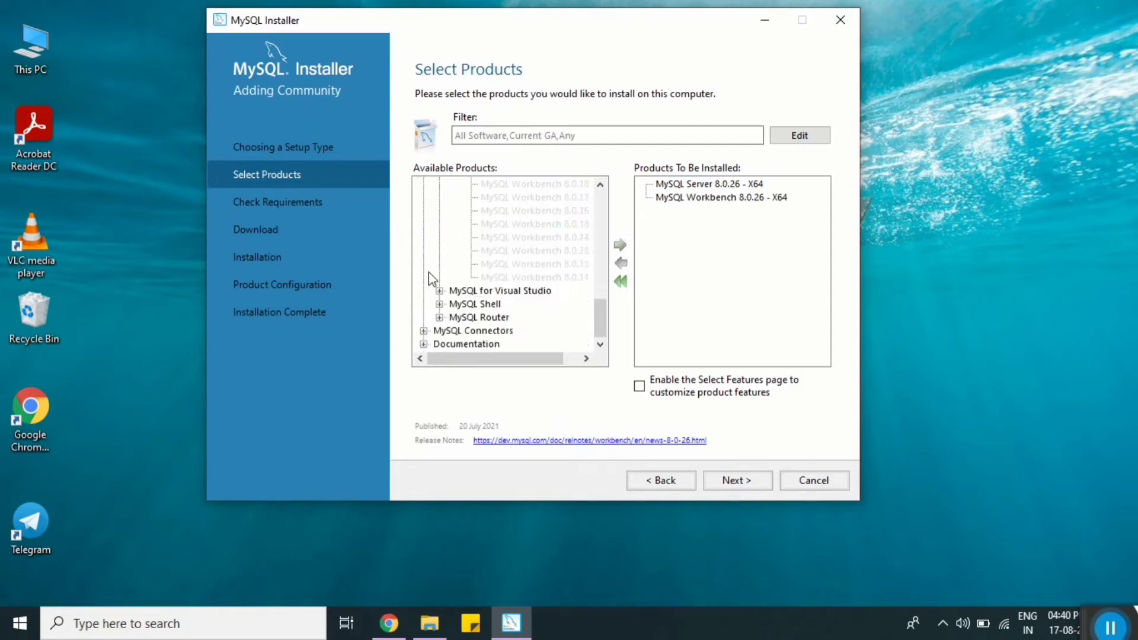
Step: Add MySQL Shell 8.0.26 - X64 and proceed to the requirements check
{"action": "left_click", "coordinate": [440, 304]}
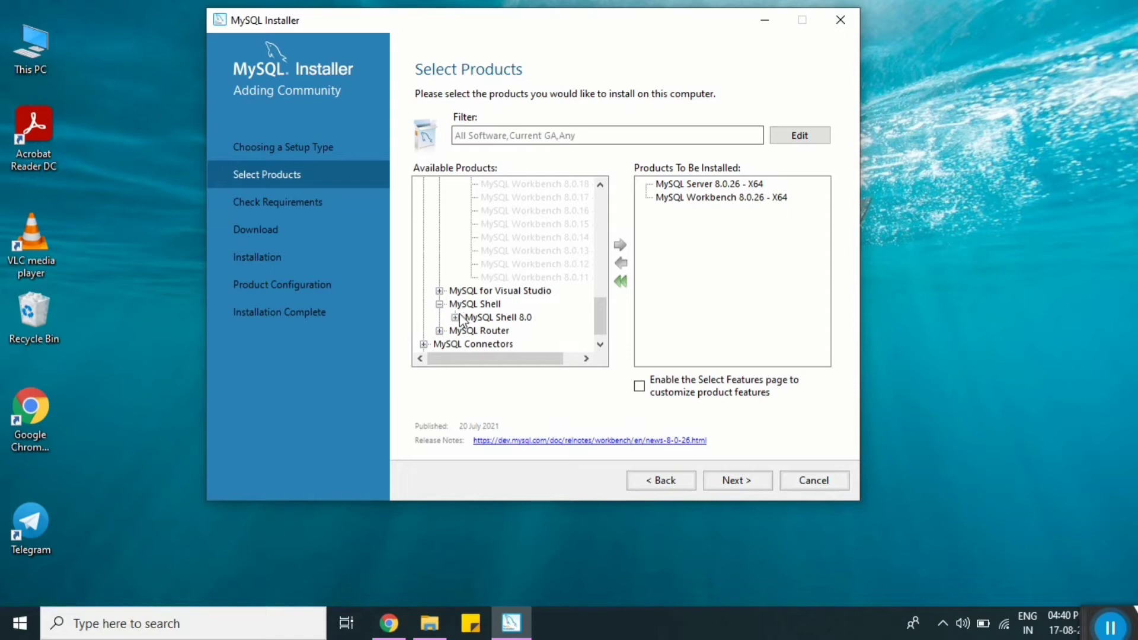
{"action": "left_click", "coordinate": [455, 318]}
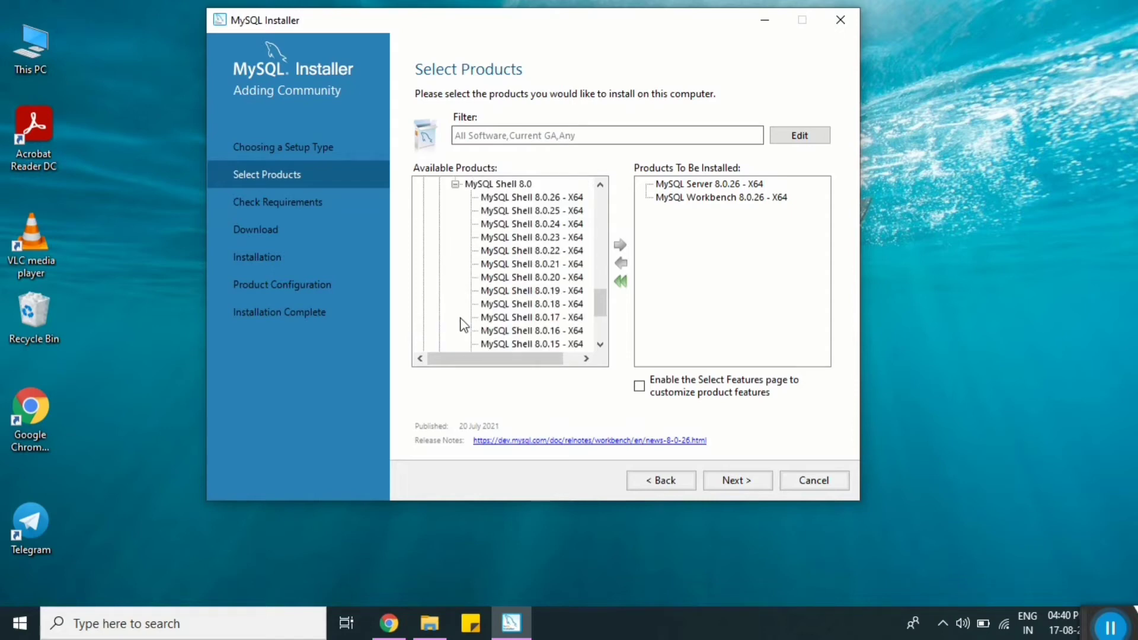
{"action": "left_click", "coordinate": [528, 200]}
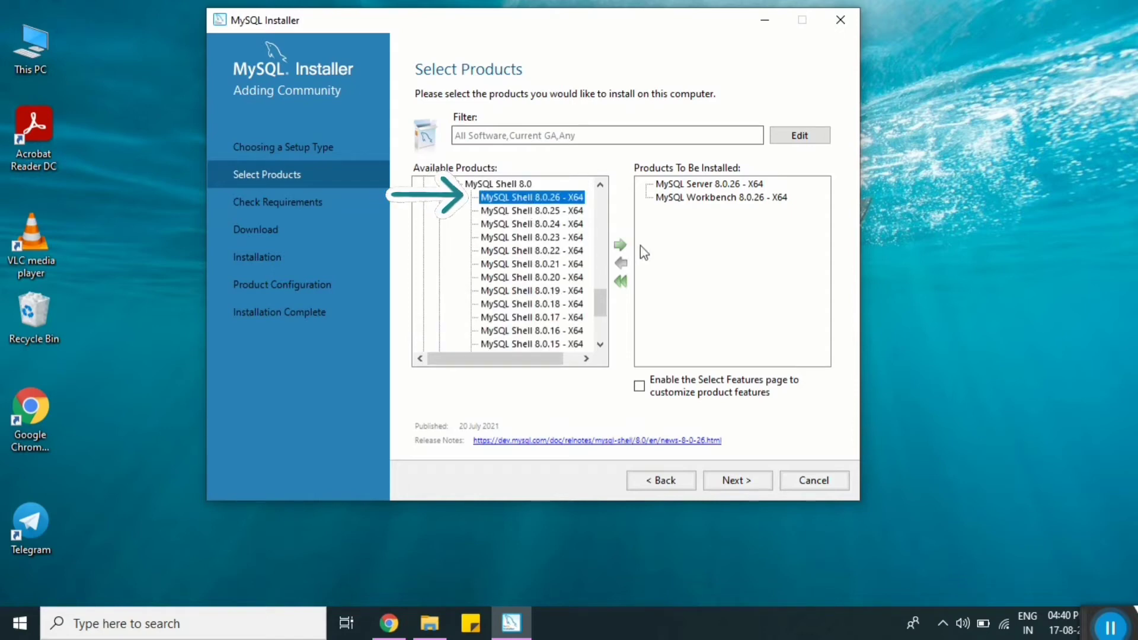
{"action": "left_click", "coordinate": [620, 245]}
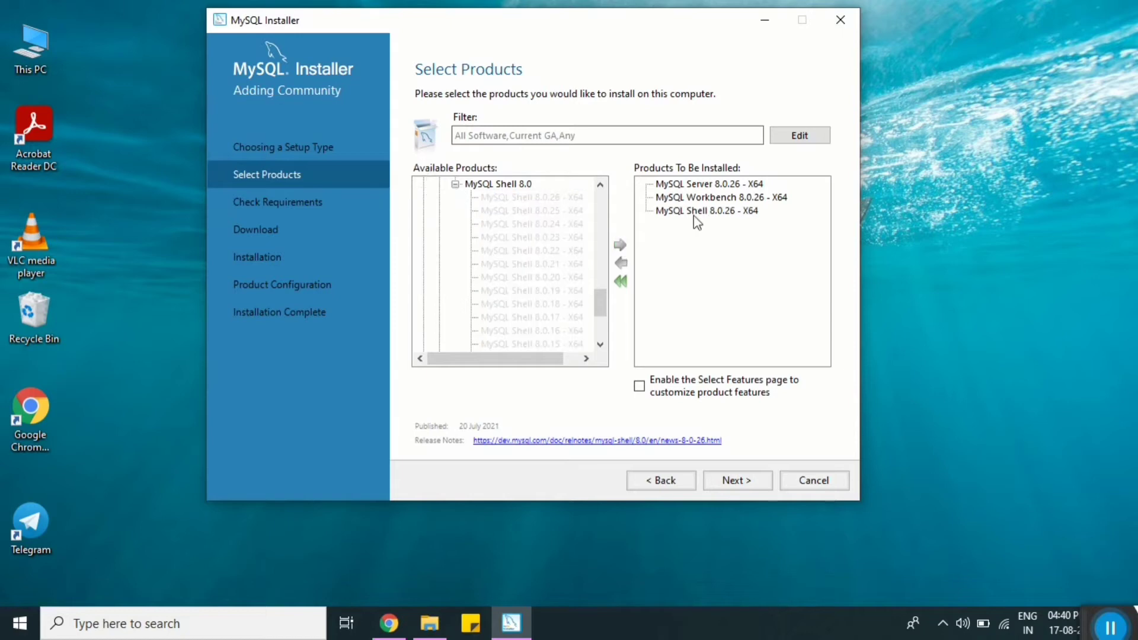
{"action": "scroll", "coordinate": [454, 296], "scroll_direction": "down", "scroll_amount": 3}
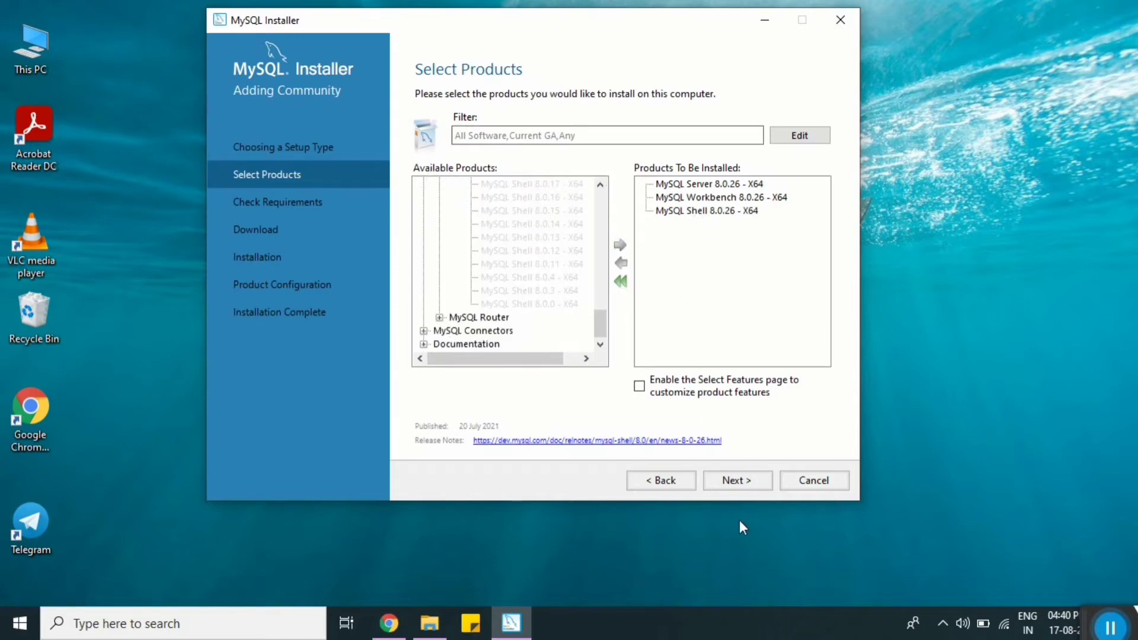
{"action": "left_click", "coordinate": [733, 482]}
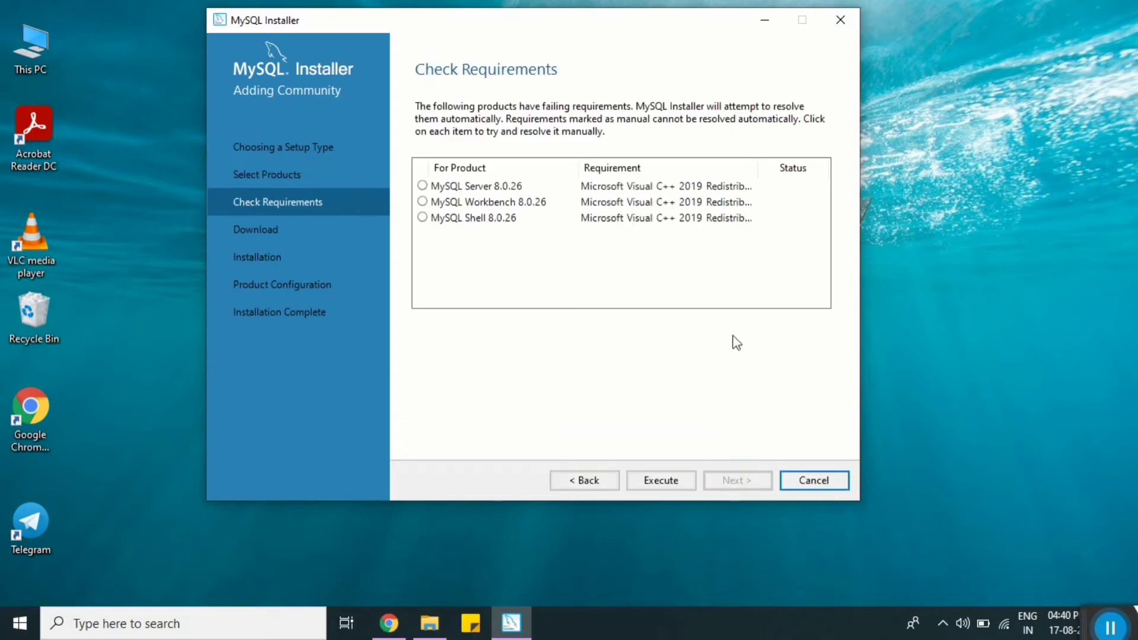
Step: Review the Visual C++ 2019 requirement for Server, Workbench and Shell, then resolve it automatically
{"action": "left_click", "coordinate": [422, 188]}
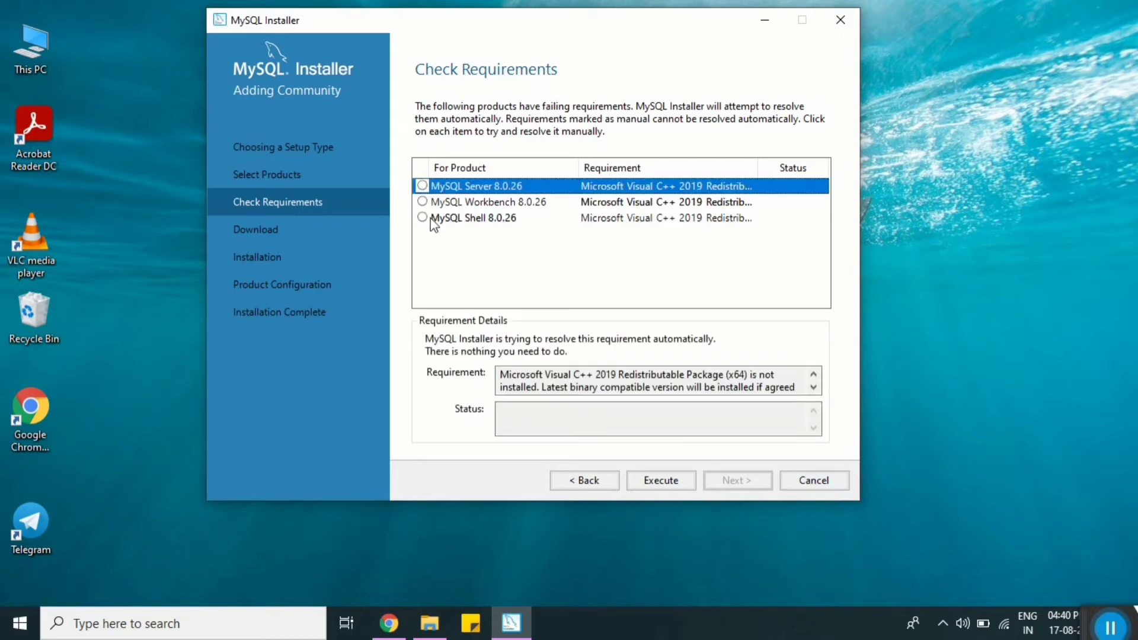
{"action": "left_click", "coordinate": [472, 202]}
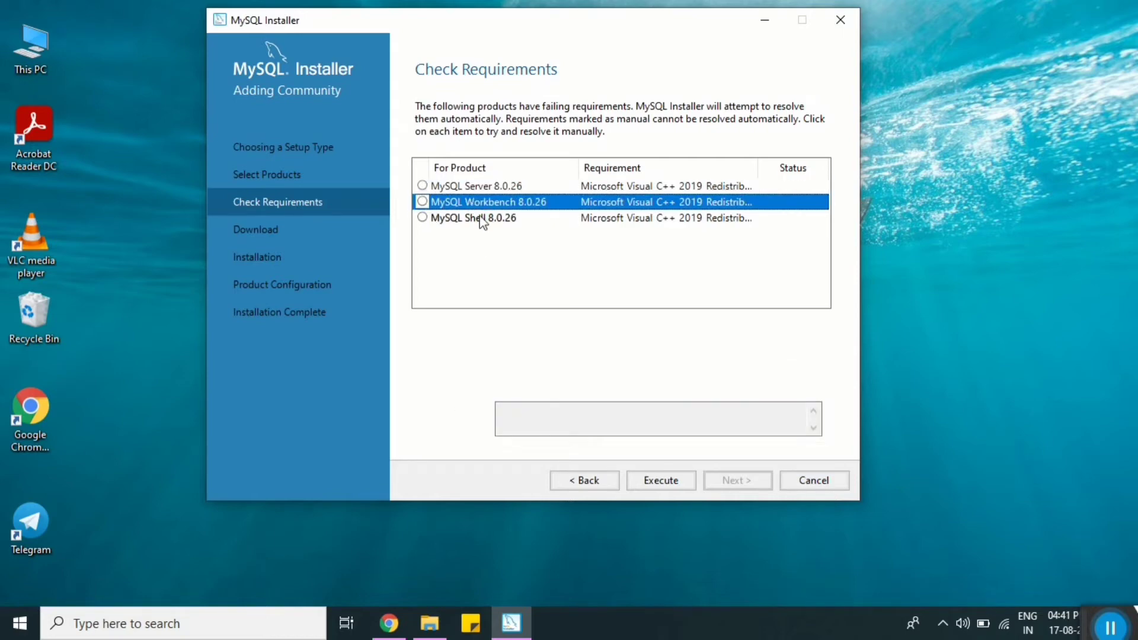
{"action": "left_click", "coordinate": [482, 219]}
{"action": "left_click", "coordinate": [661, 485]}
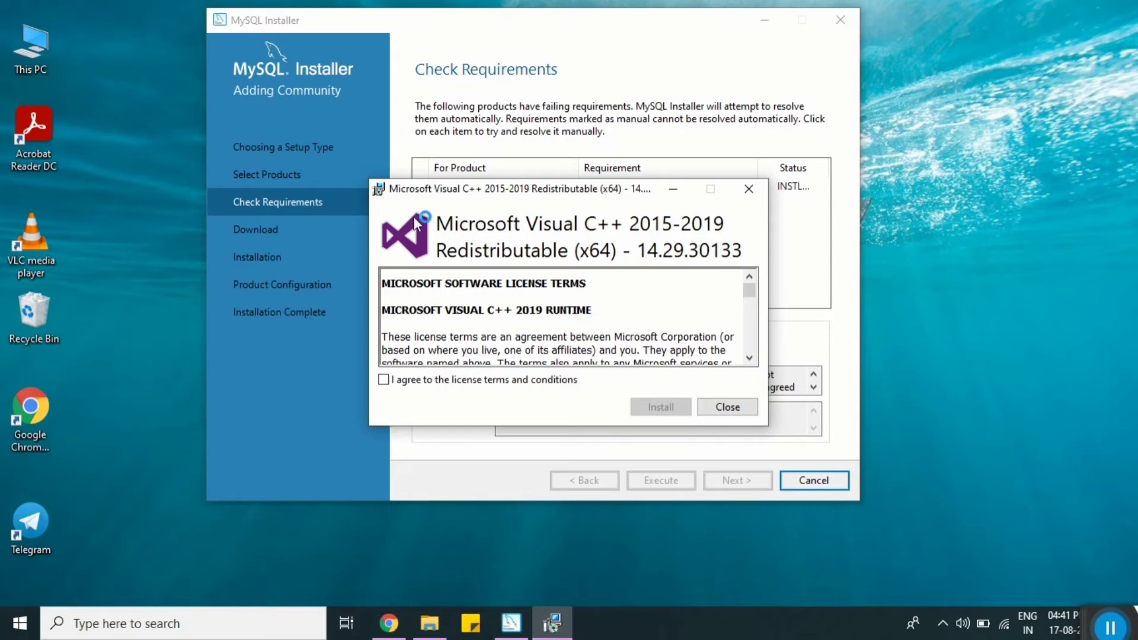
Step: Accept the licence and install the Visual C++ 2015-2019 Redistributable, leaving requirements satisfied
{"action": "left_click_drag", "start_coordinate": [421, 197], "coordinate": [162, 110]}
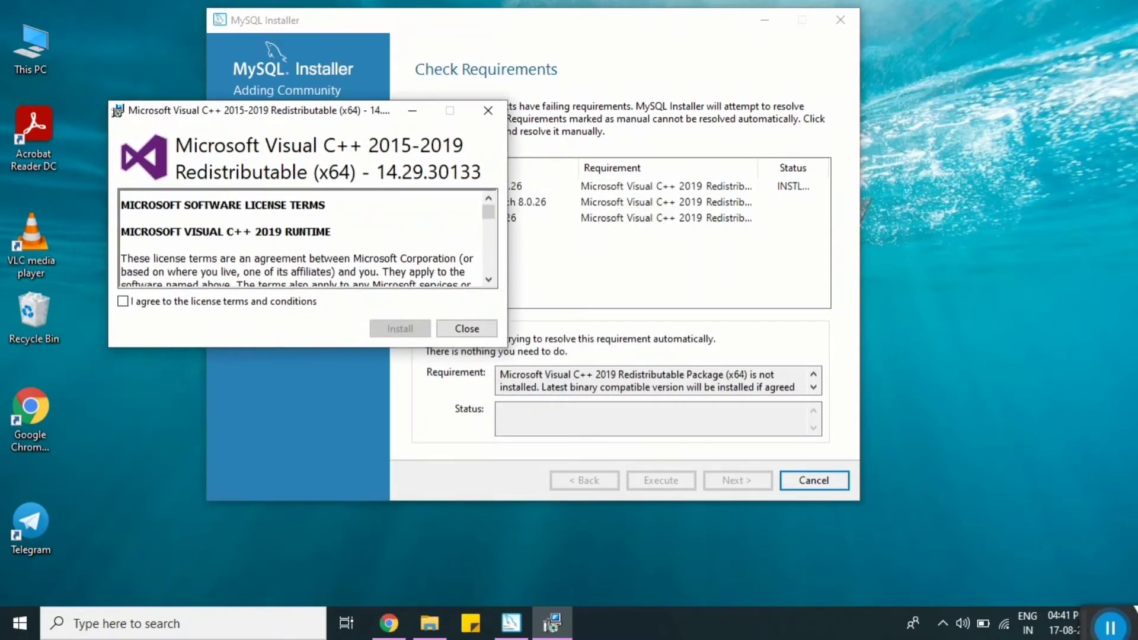
{"action": "left_click", "coordinate": [123, 302]}
{"action": "left_click", "coordinate": [408, 331]}
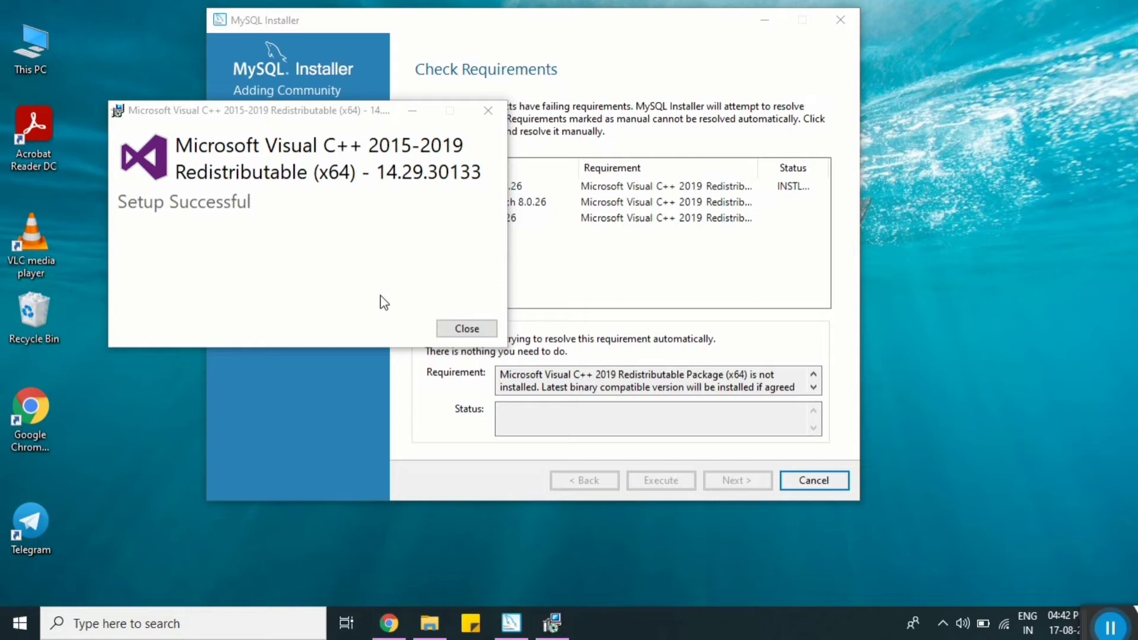
{"action": "left_click", "coordinate": [466, 330]}
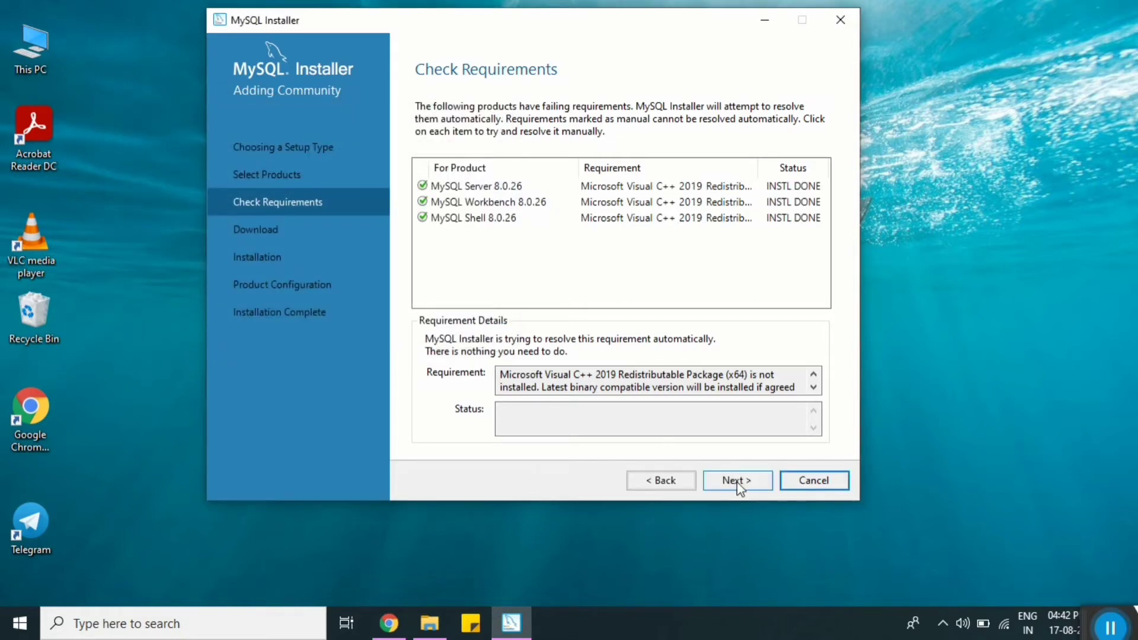
{"action": "left_click", "coordinate": [737, 482]}
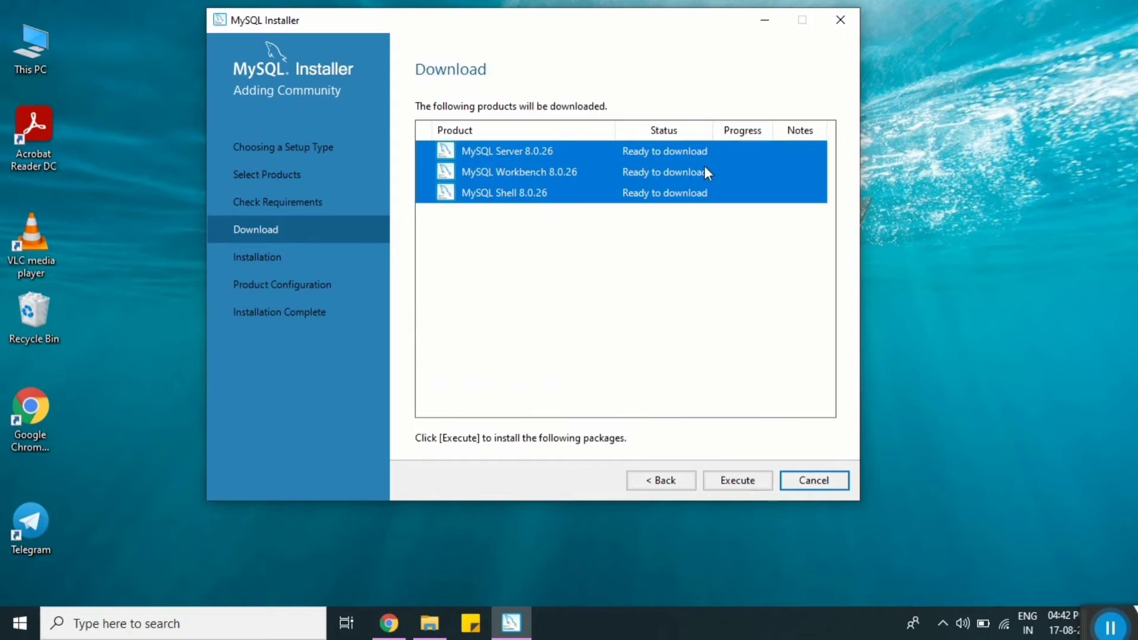
Step: Download, then install MySQL Server, Workbench and Shell 8.0.26 until all show Complete
{"action": "left_click", "coordinate": [738, 479]}
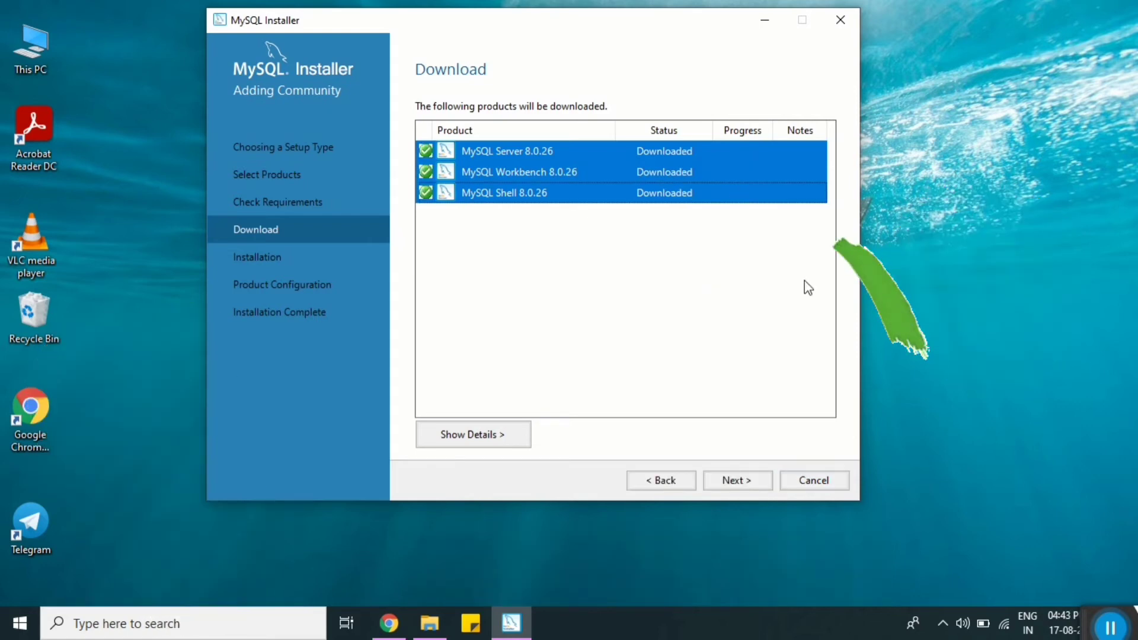
{"action": "left_click", "coordinate": [753, 481]}
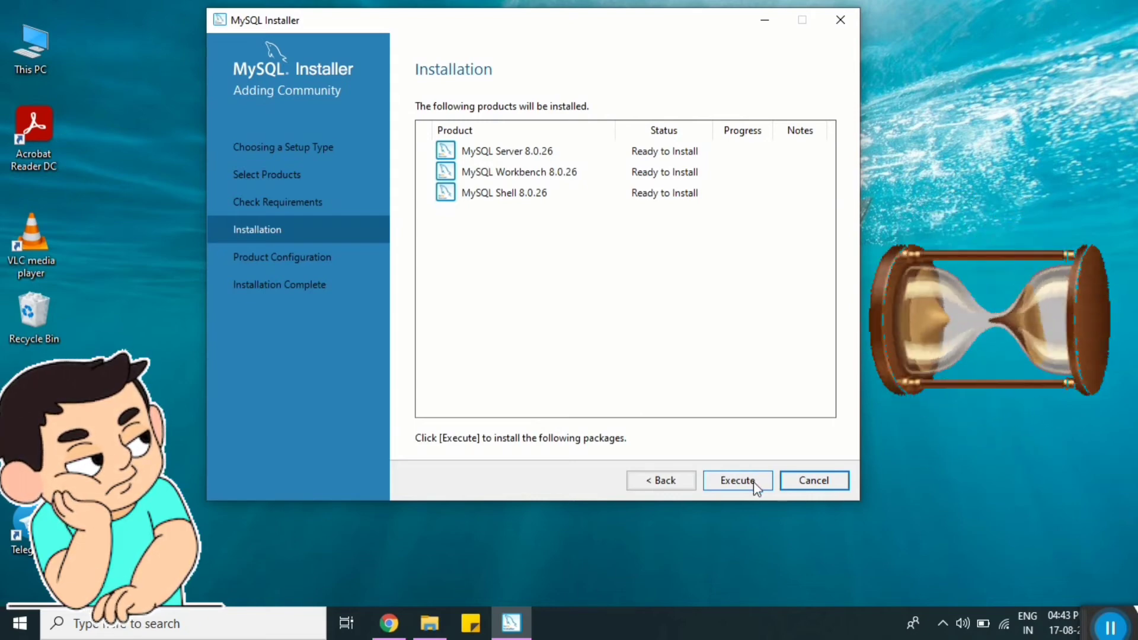
{"action": "left_click", "coordinate": [737, 481]}
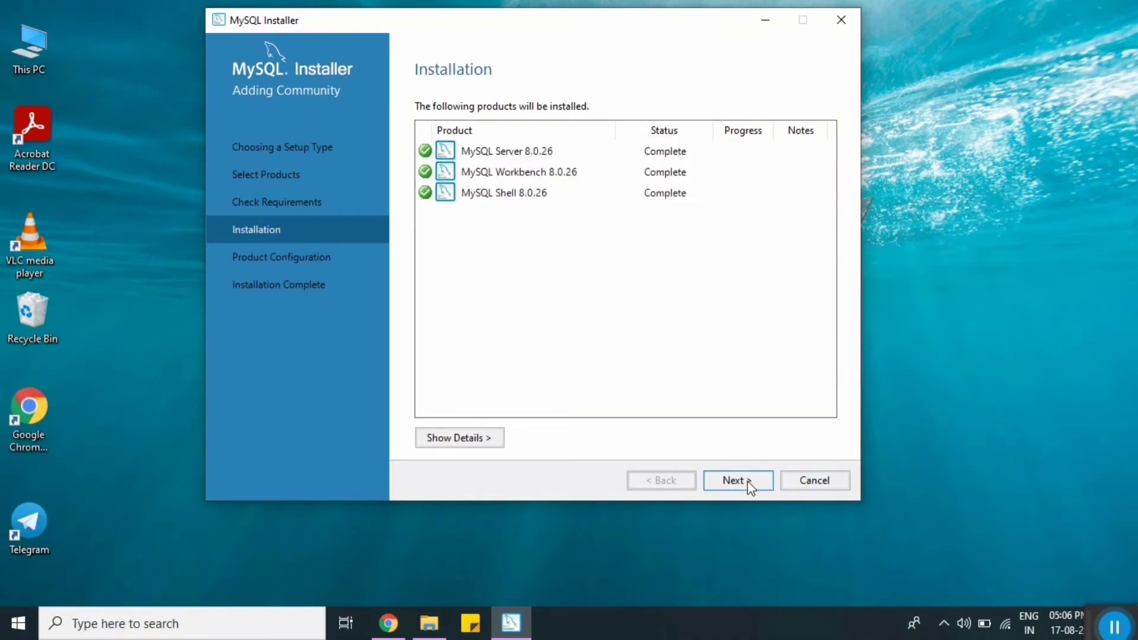
{"action": "left_click", "coordinate": [737, 480]}
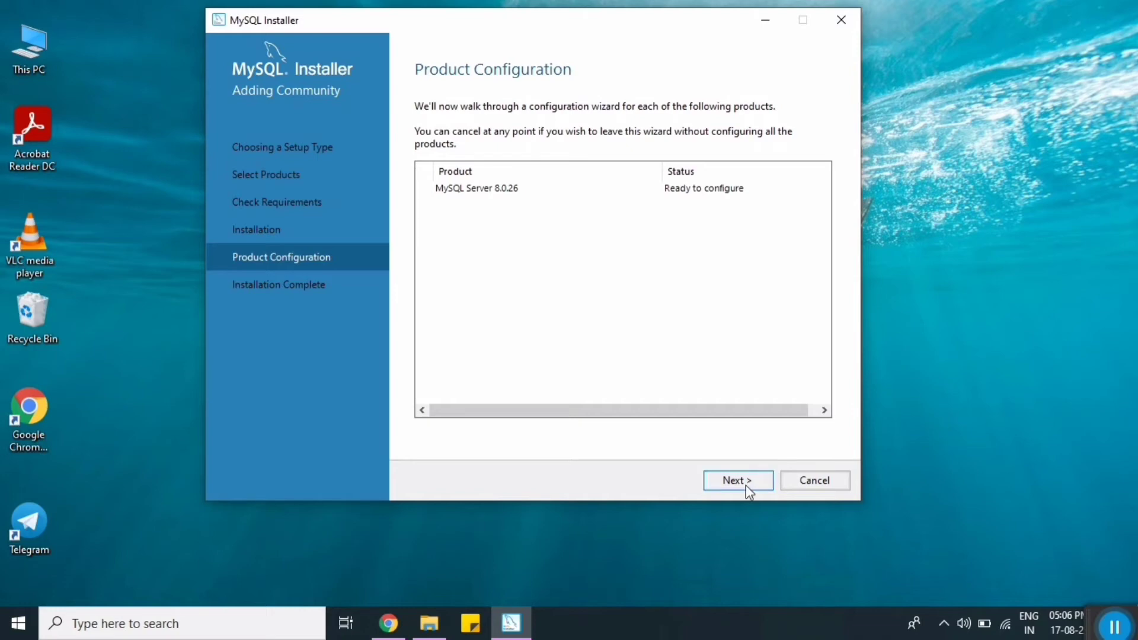
Step: Keep the Development Computer, port 3306 and strong password encryption server defaults
{"action": "left_click", "coordinate": [745, 485]}
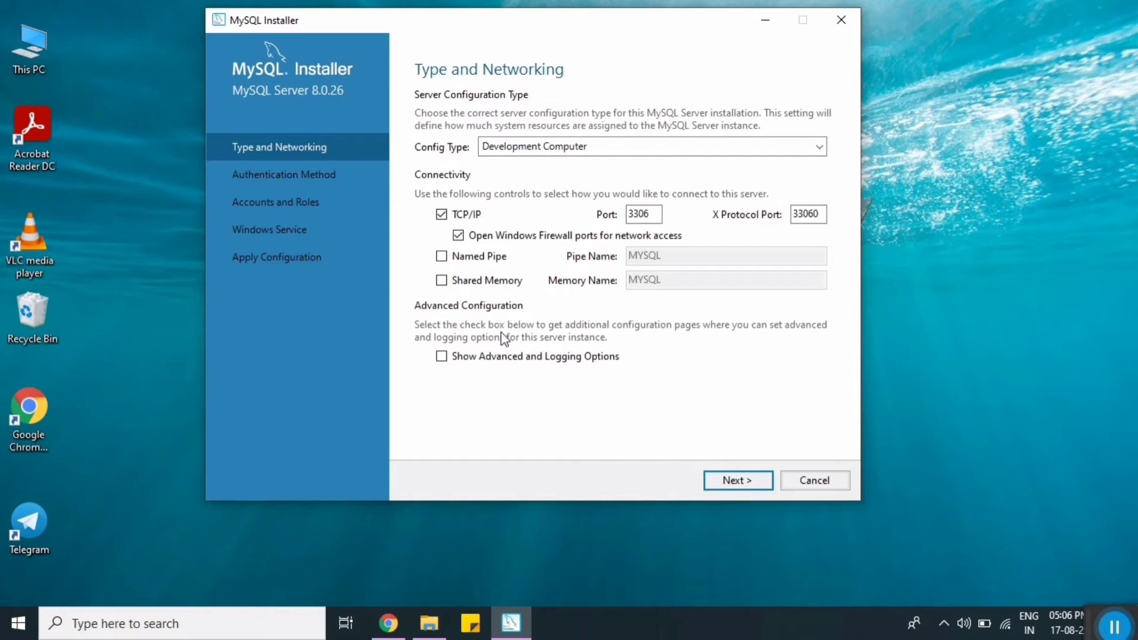
{"action": "left_click", "coordinate": [739, 487]}
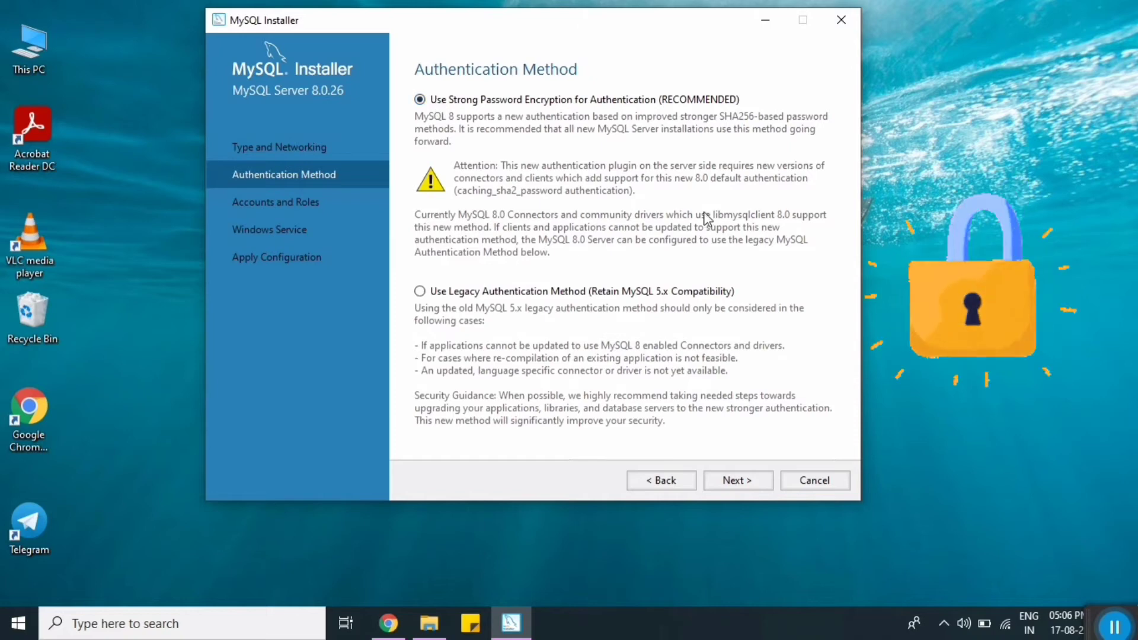
{"action": "left_click", "coordinate": [747, 487]}
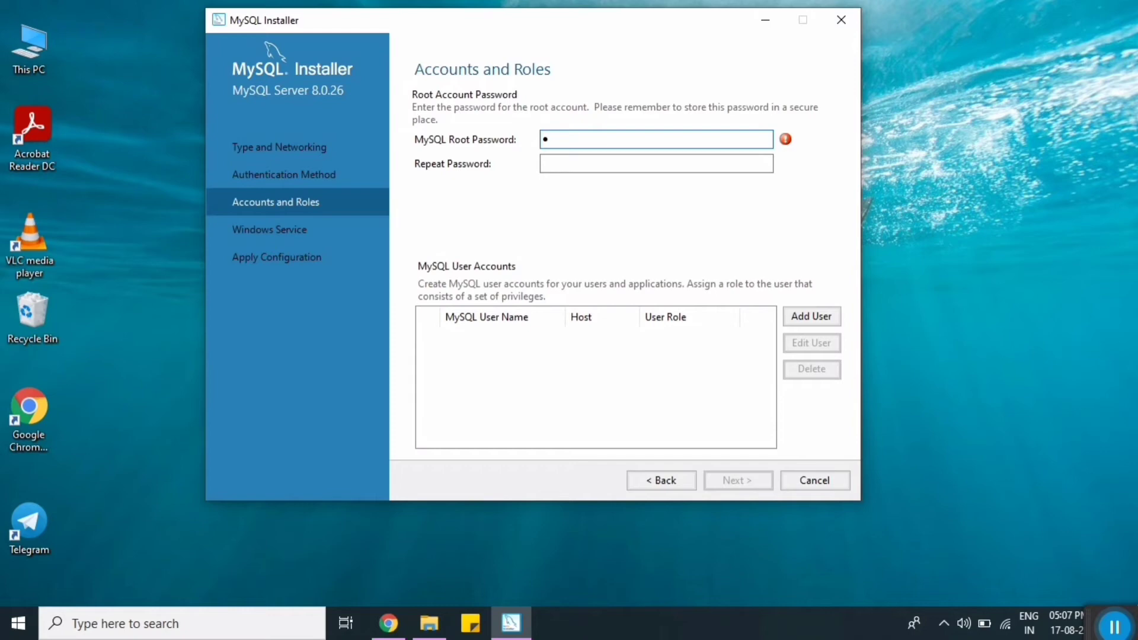
Step: Enter the root account password and confirm it in Repeat Password
{"action": "type", "text": "ord"}
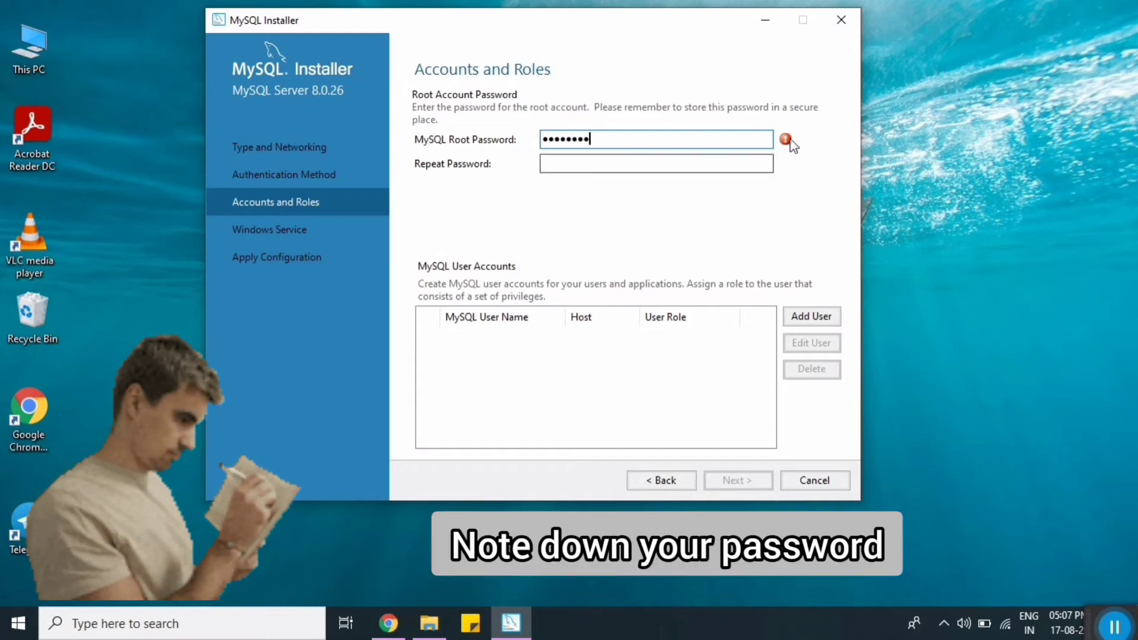
{"action": "mouse_move", "coordinate": [786, 141]}
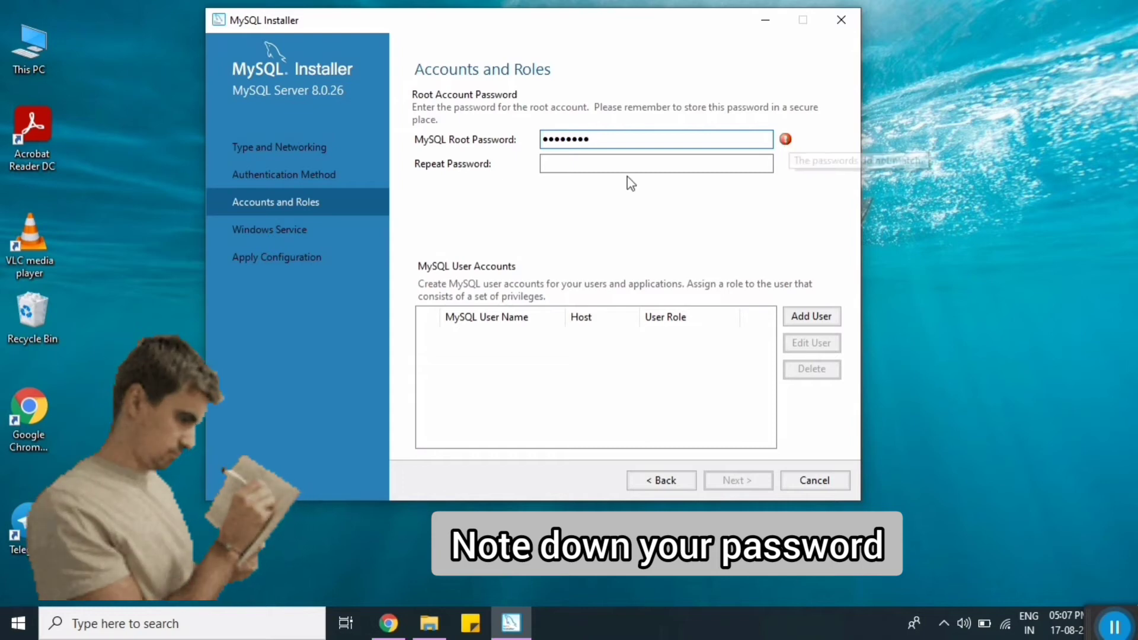
{"action": "left_click", "coordinate": [601, 169]}
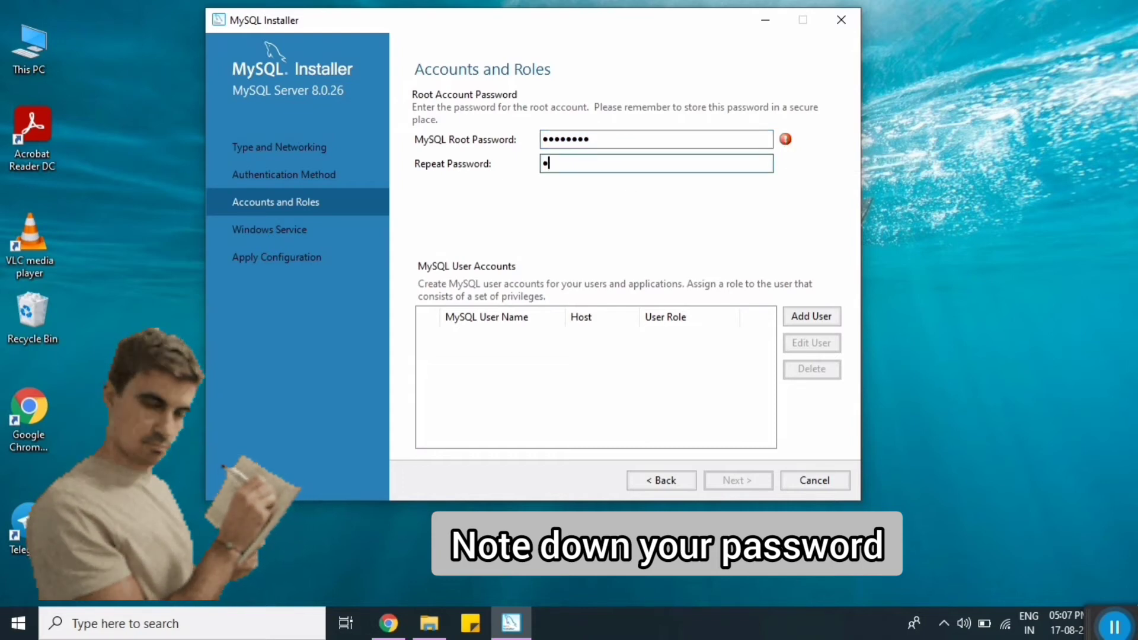
{"action": "type", "text": "•••••"}
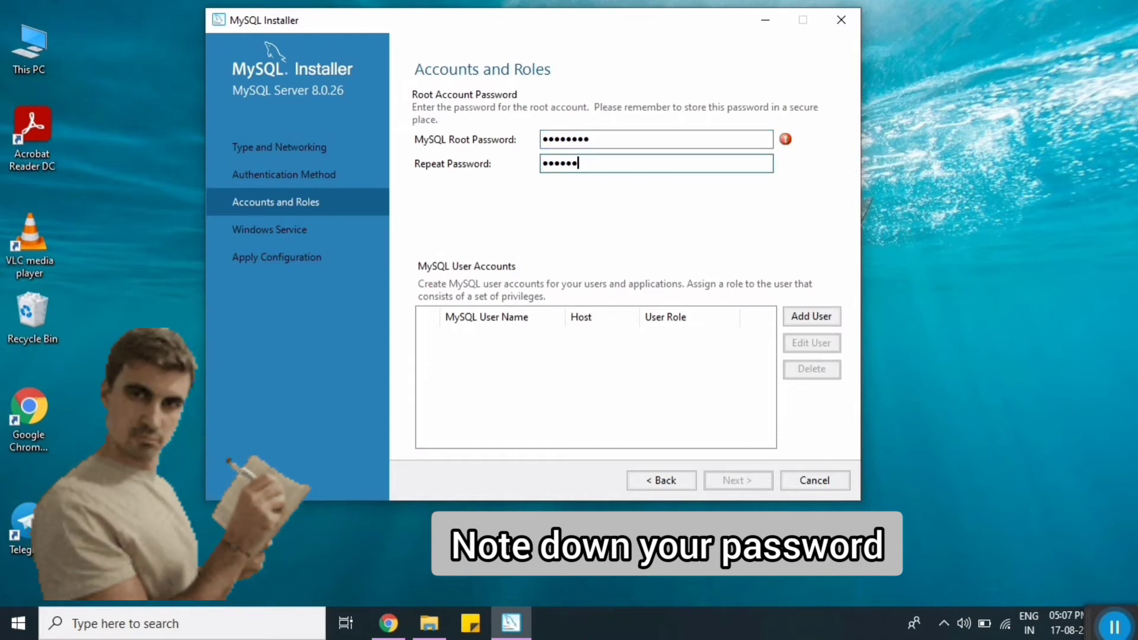
{"action": "type", "text": "••"}
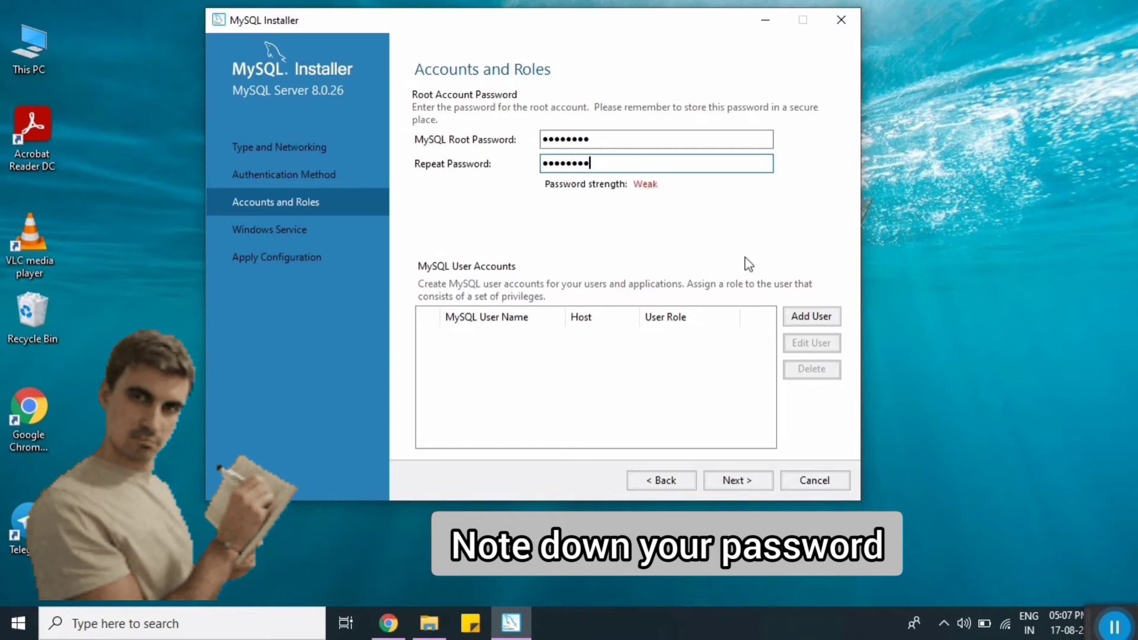
{"action": "left_click", "coordinate": [638, 140]}
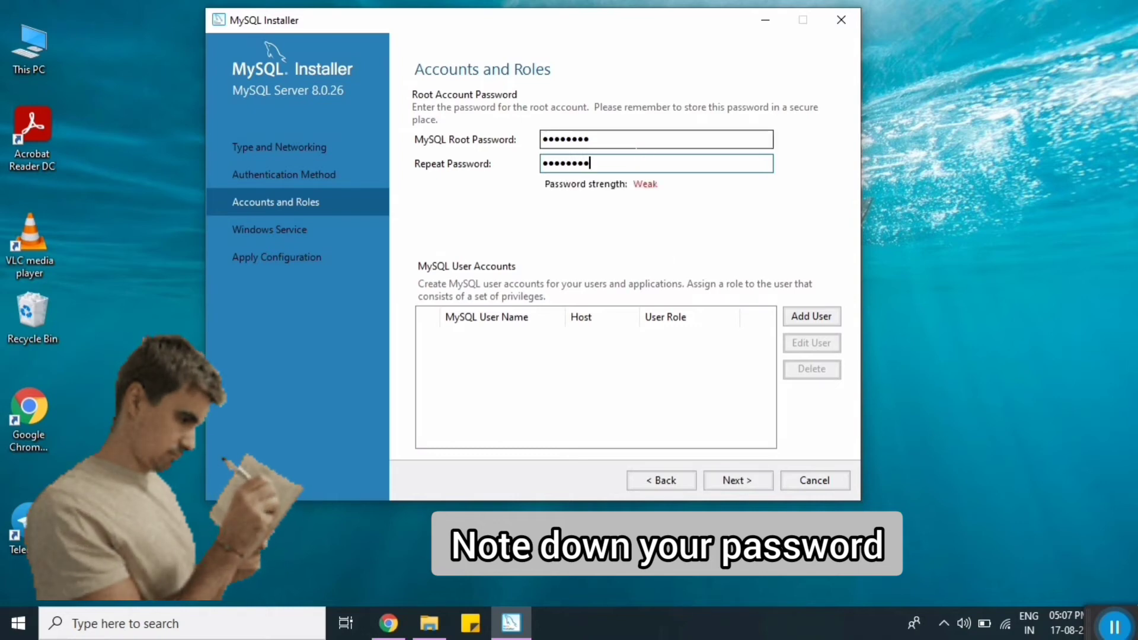
{"action": "type", "text": "•••"}
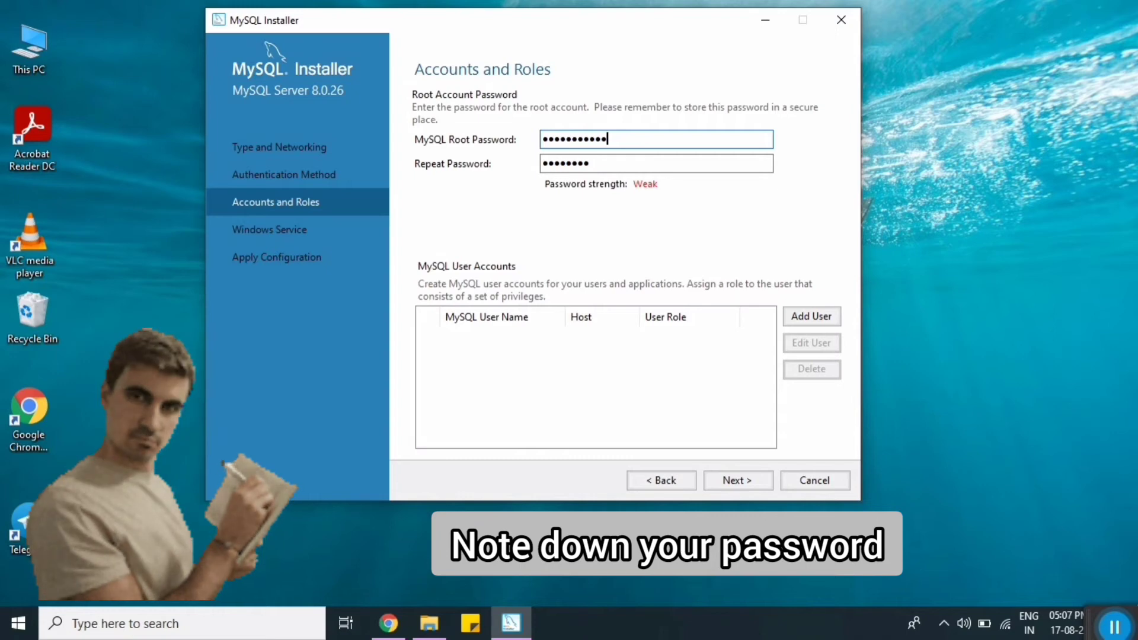
{"action": "type", "text": "•"}
{"action": "left_click", "coordinate": [591, 164]}
{"action": "type", "text": "••••"}
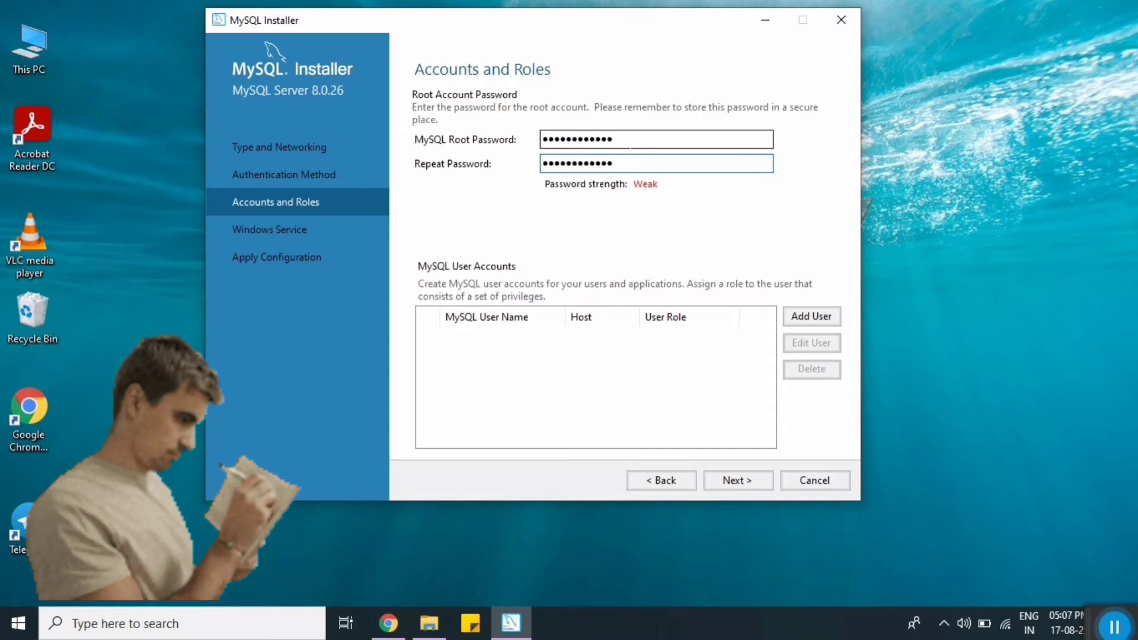
{"action": "left_click", "coordinate": [741, 481]}
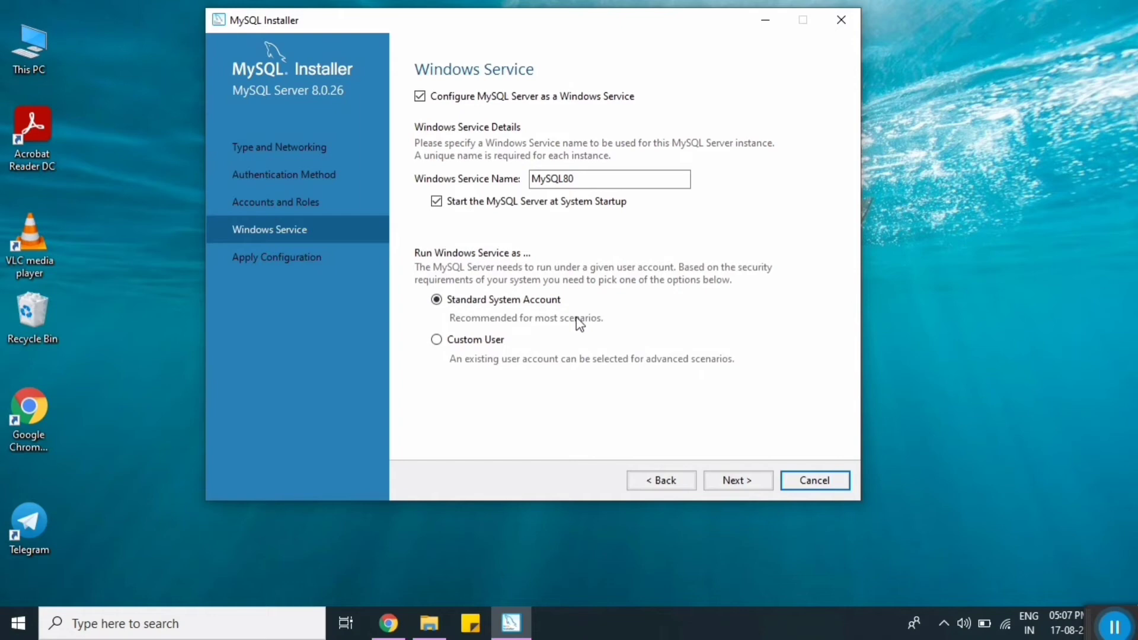
Step: Keep service MySQL80 with Standard System Account and apply the server configuration
{"action": "left_click", "coordinate": [750, 488]}
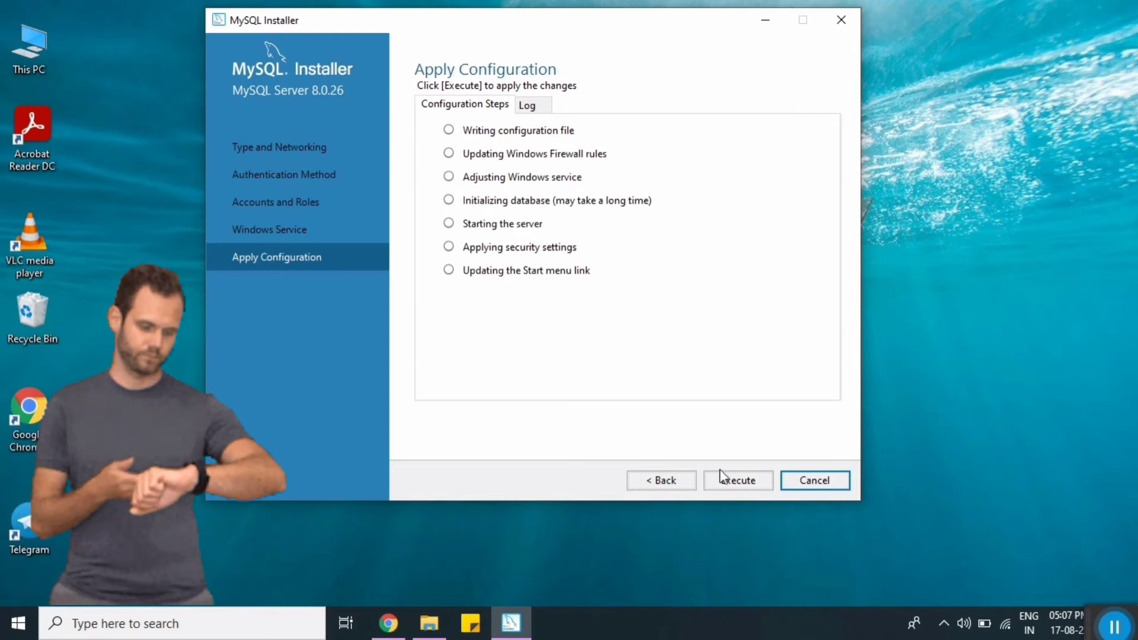
{"action": "left_click", "coordinate": [733, 483]}
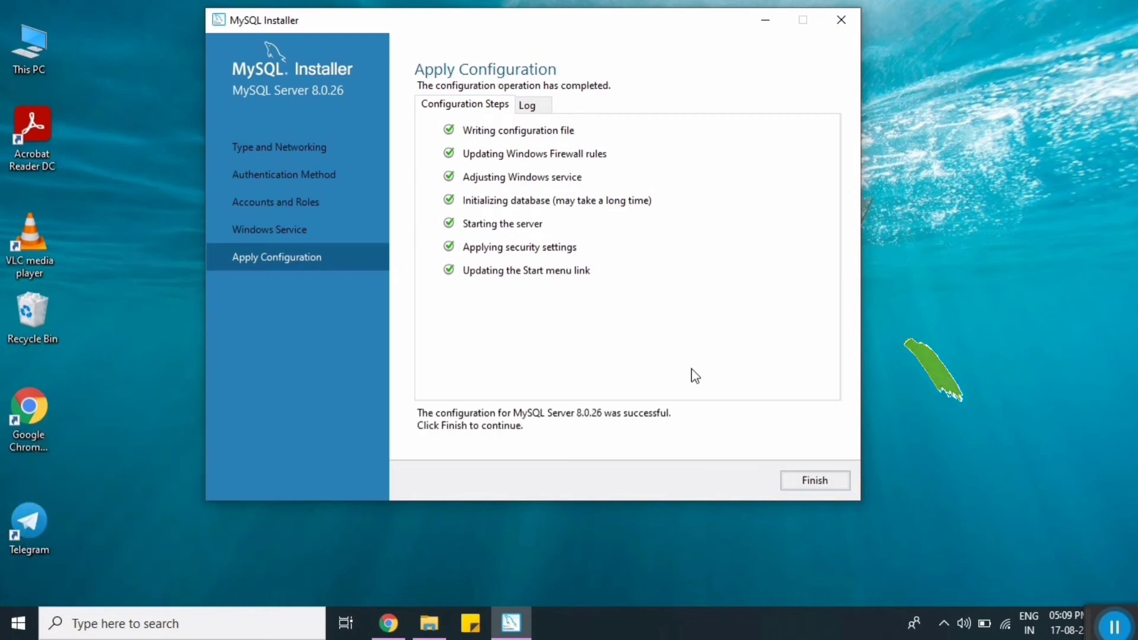
{"action": "left_click", "coordinate": [822, 485]}
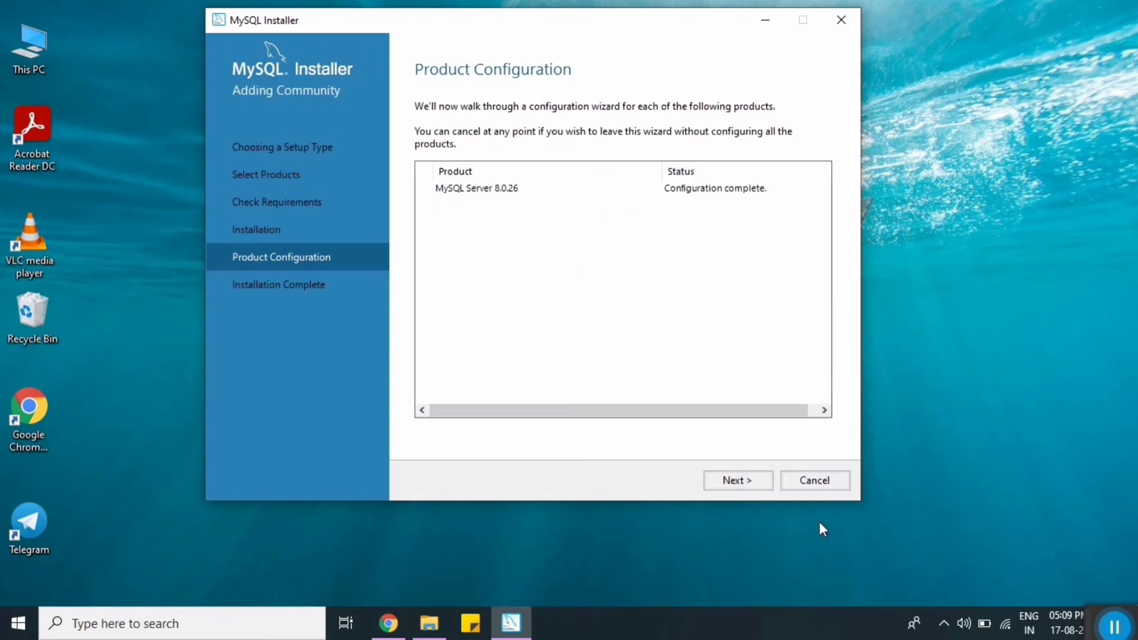
Step: Finish setup with Workbench and Shell set to start afterwards
{"action": "left_click", "coordinate": [735, 482]}
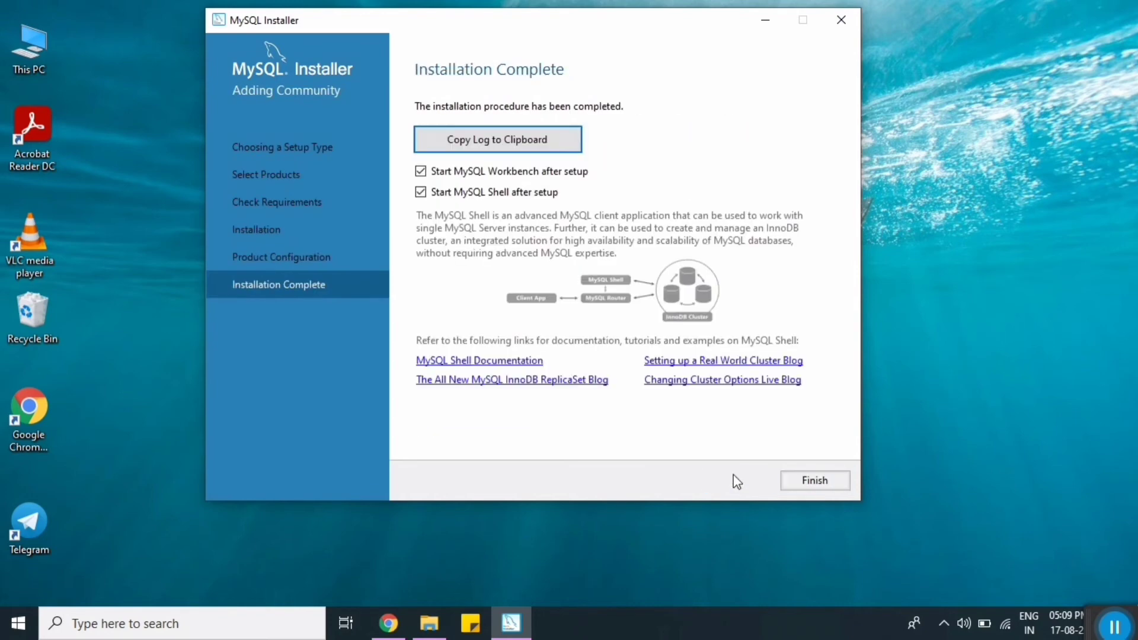
{"action": "left_click", "coordinate": [831, 482]}
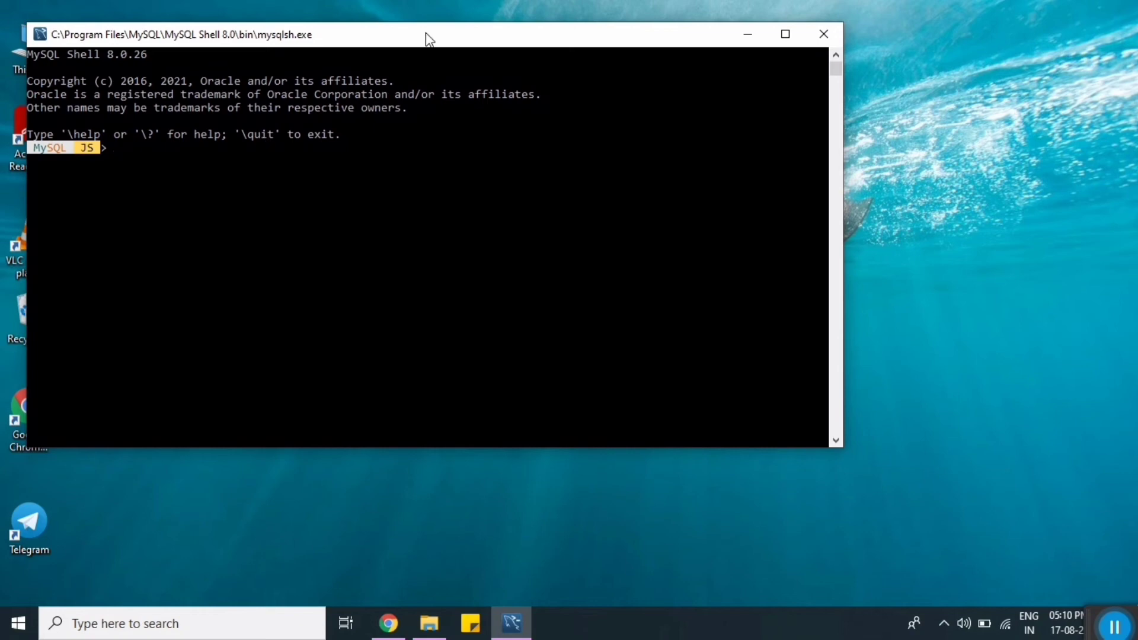
Step: Drag the MySQL Shell 8.0.26 console window down and to the right, out of the way
{"action": "left_click_drag", "start_coordinate": [426, 33], "coordinate": [532, 66]}
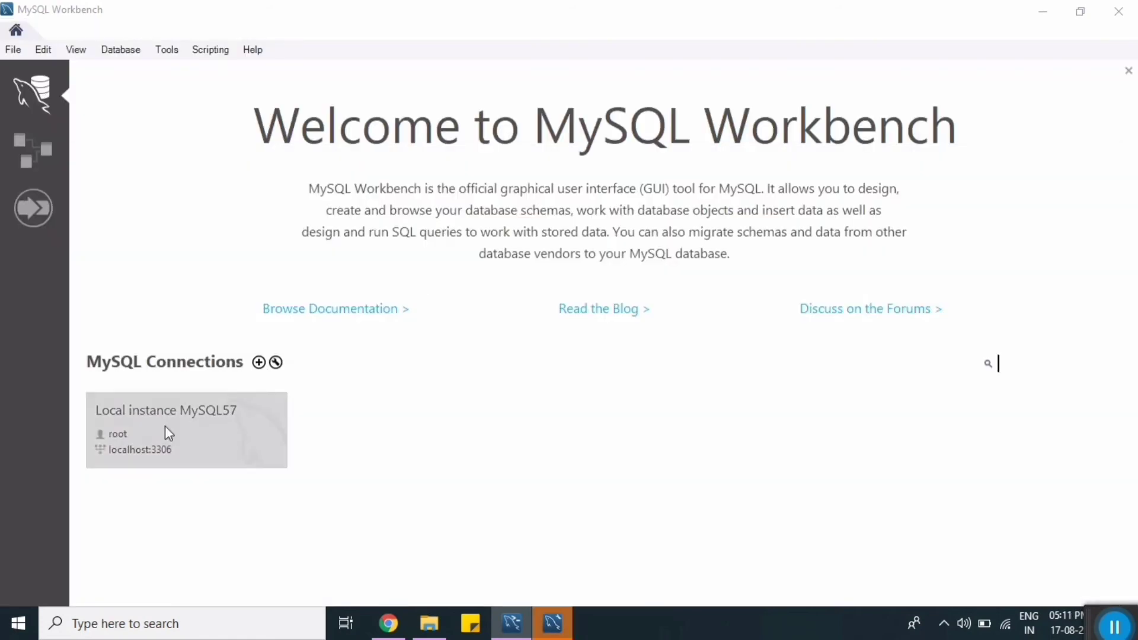
Step: Log into Local instance MySQL57 on localhost:3306 as root, saving the root password in the vault
{"action": "left_click", "coordinate": [201, 428]}
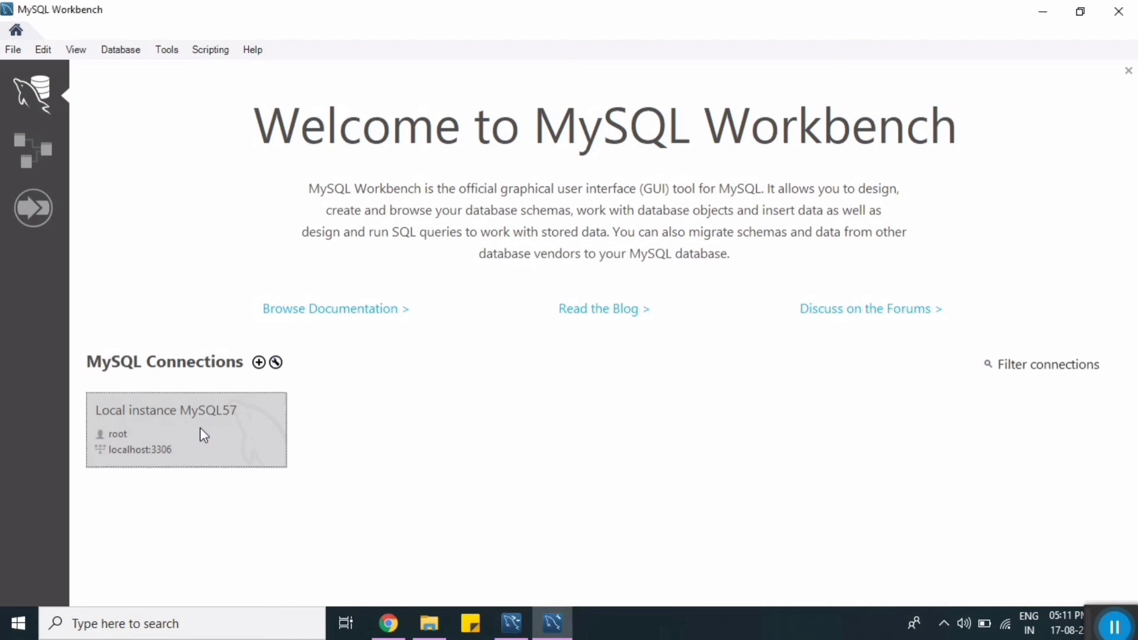
{"action": "left_click", "coordinate": [199, 429]}
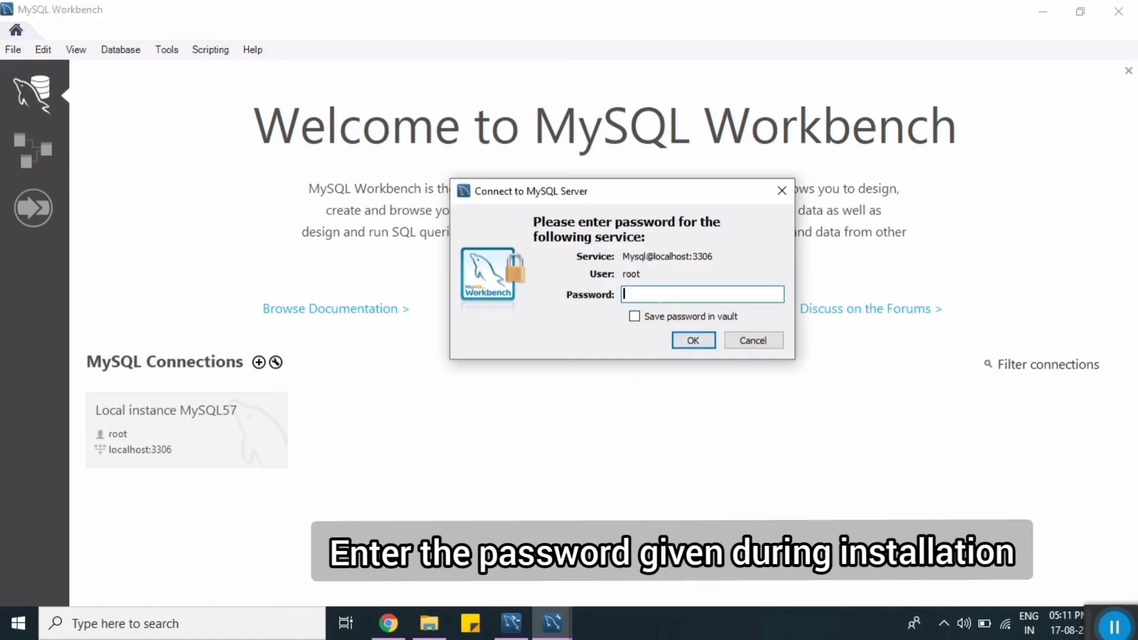
{"action": "type", "text": "************"}
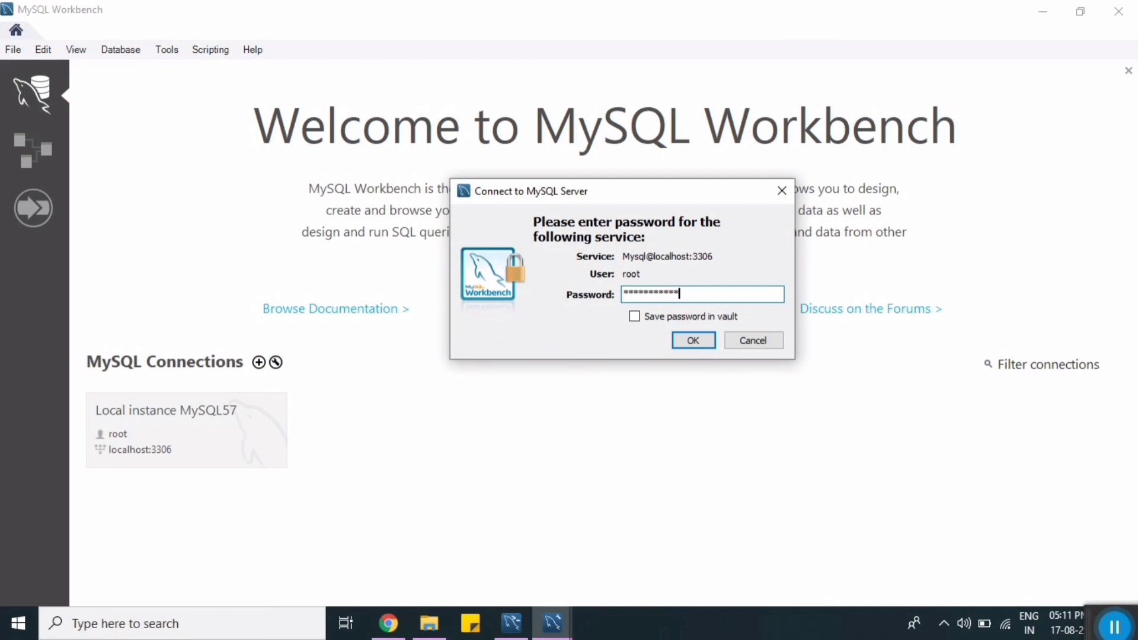
{"action": "left_click", "coordinate": [642, 316]}
{"action": "left_click", "coordinate": [684, 335]}
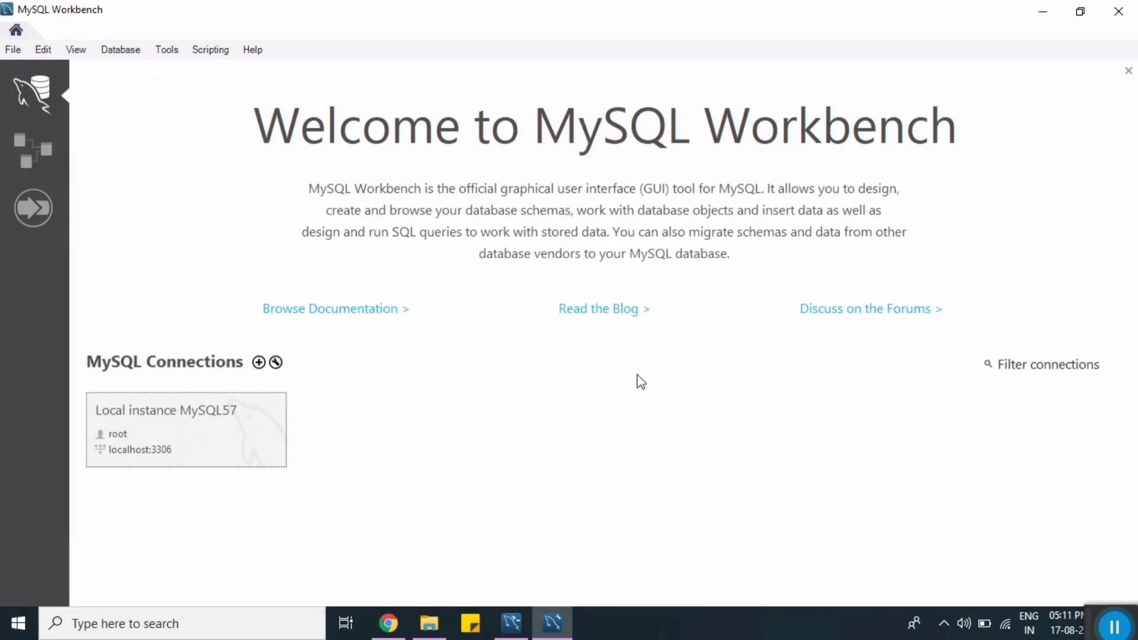
{"action": "left_click", "coordinate": [271, 441]}
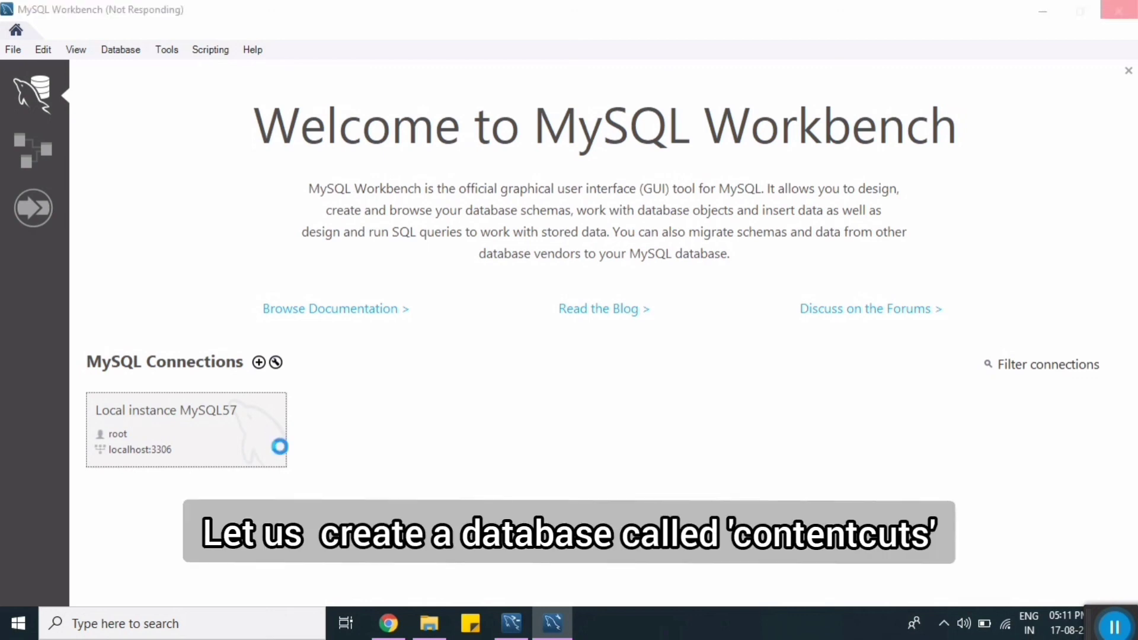